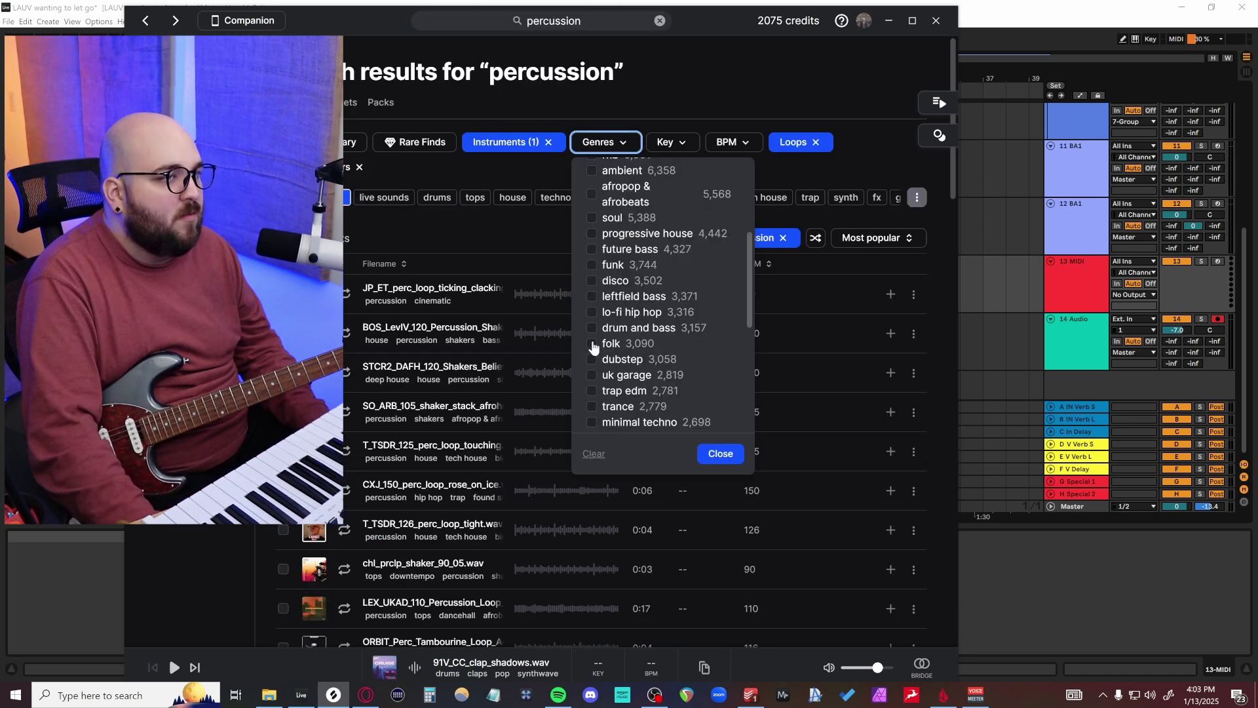
Look through the genre filter options for the percussion loop search
scroll(586, 315, up, 3)
scroll(585, 288, down, 4)
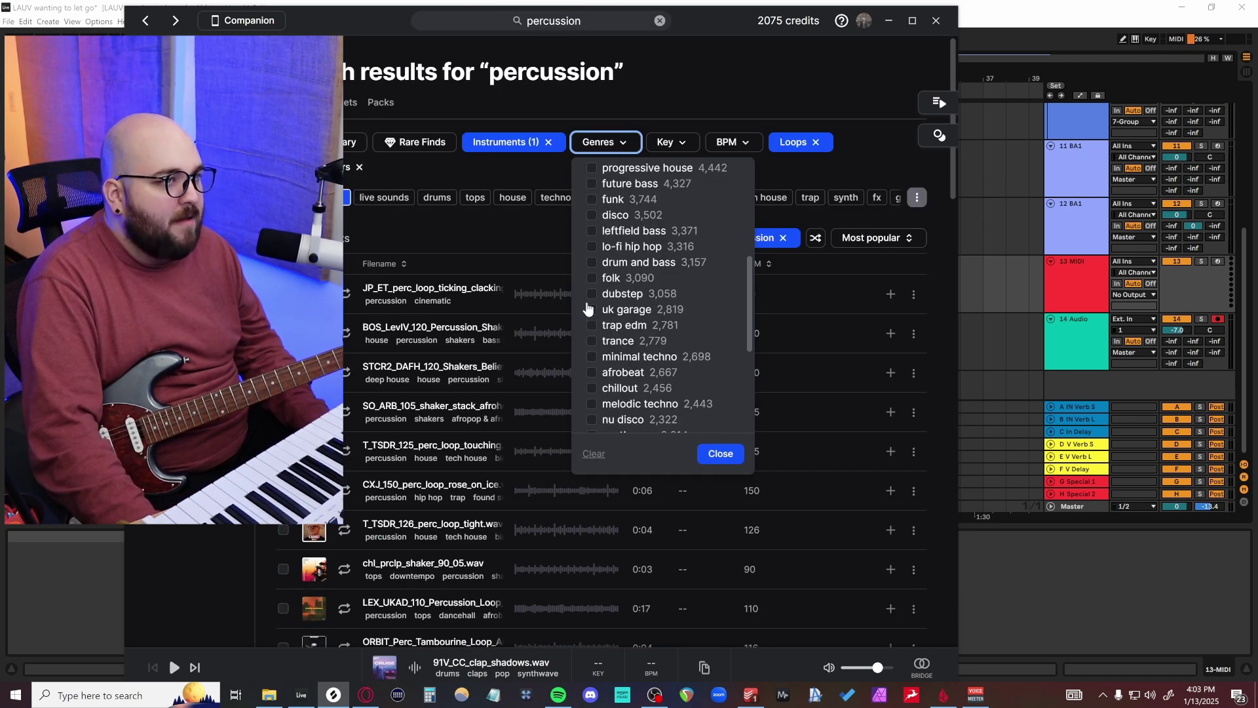
scroll(587, 302, down, 1)
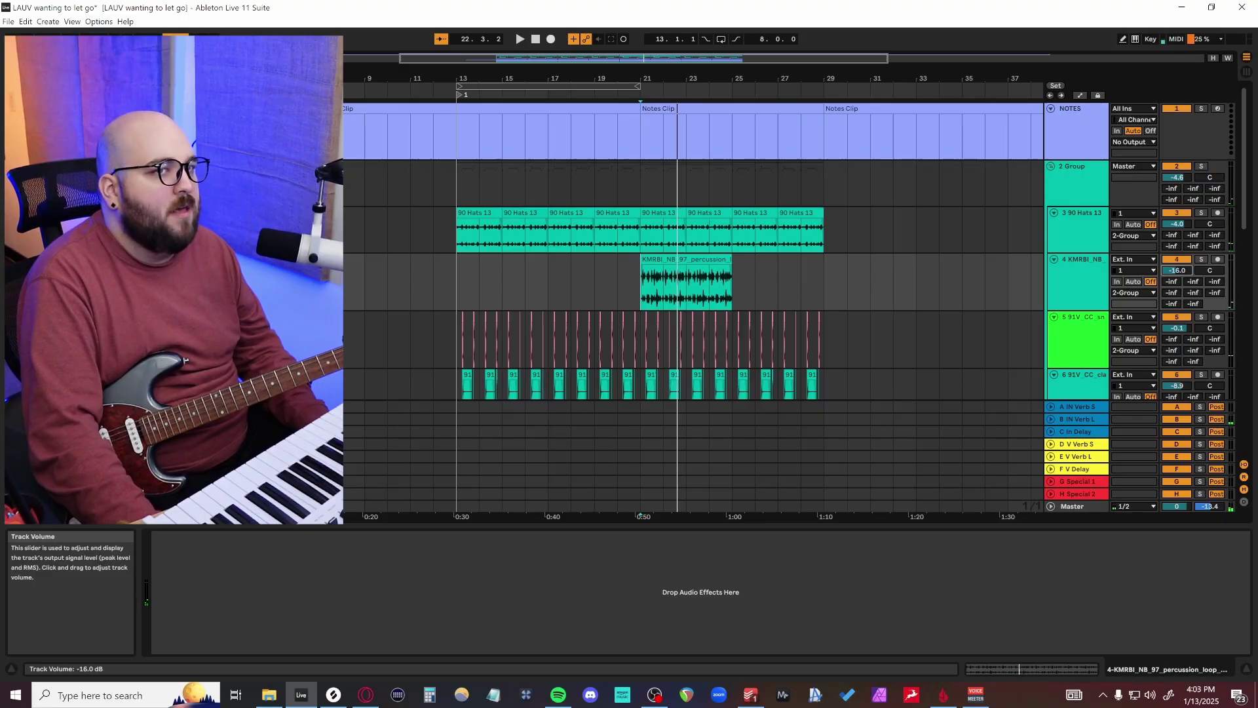
Lower the percussion loop track's volume to -29.3 dB during playback and duplicate its clip directly after itself
key(space)
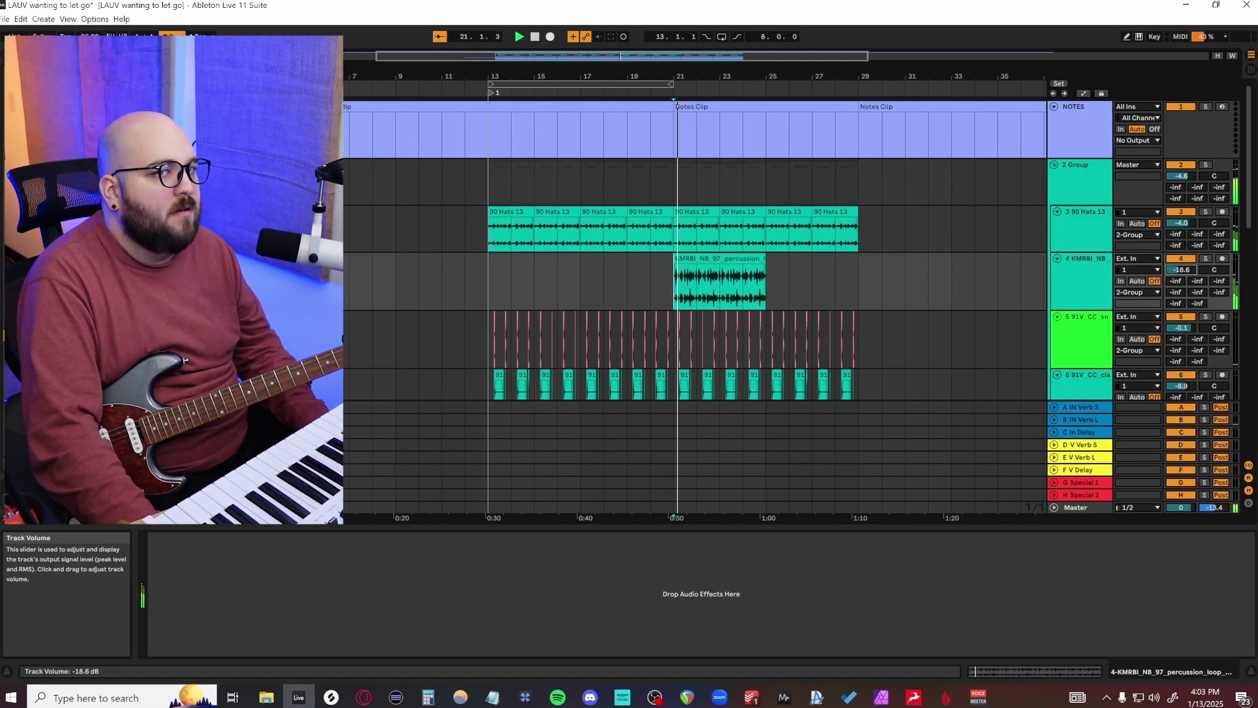
mouse_move(1177, 270)
mouse_down()
mouse_move(1177, 290)
mouse_move(1201, 268)
mouse_up()
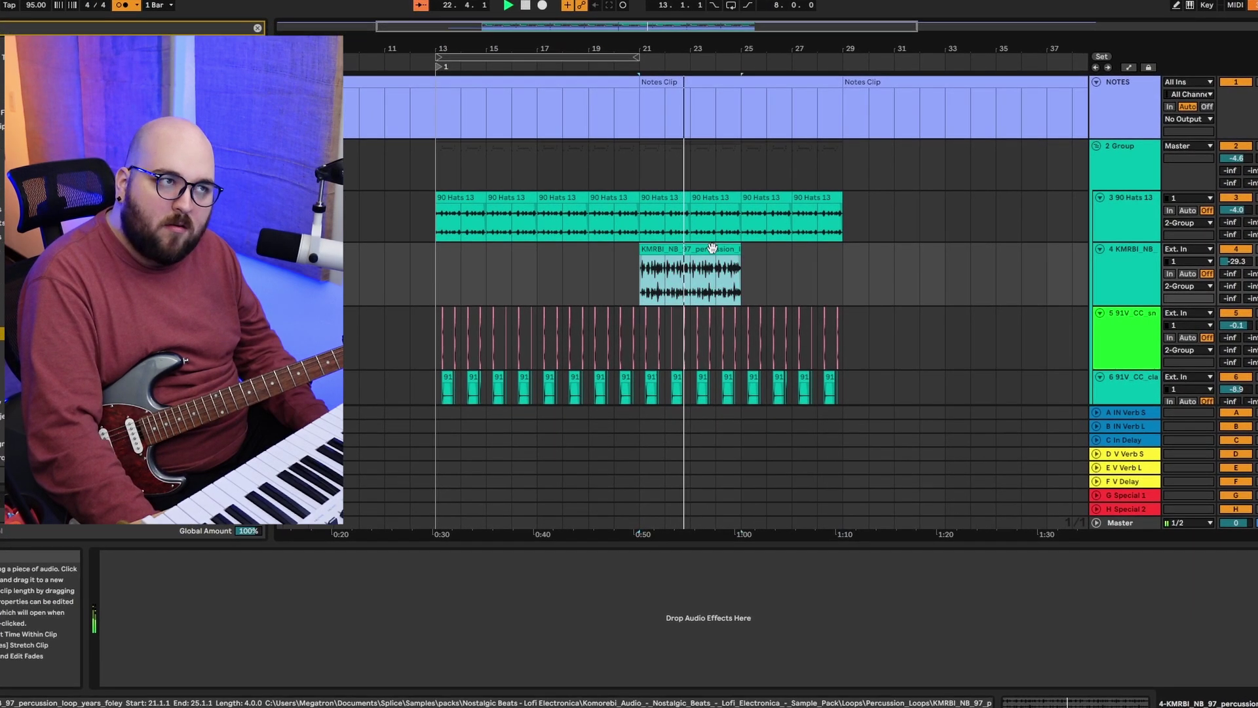
key(ctrl+d)
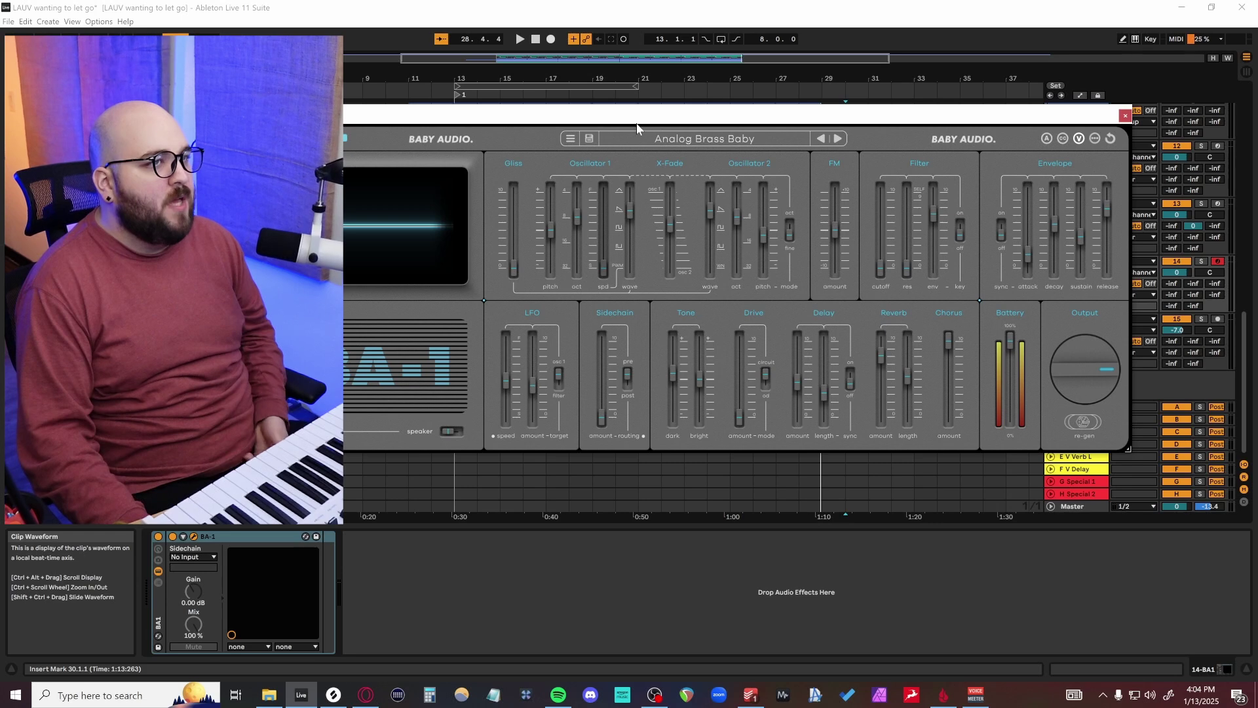
Reposition the BA-1 synth window over the arrangement and open its preset list
drag(636, 123, 590, 166)
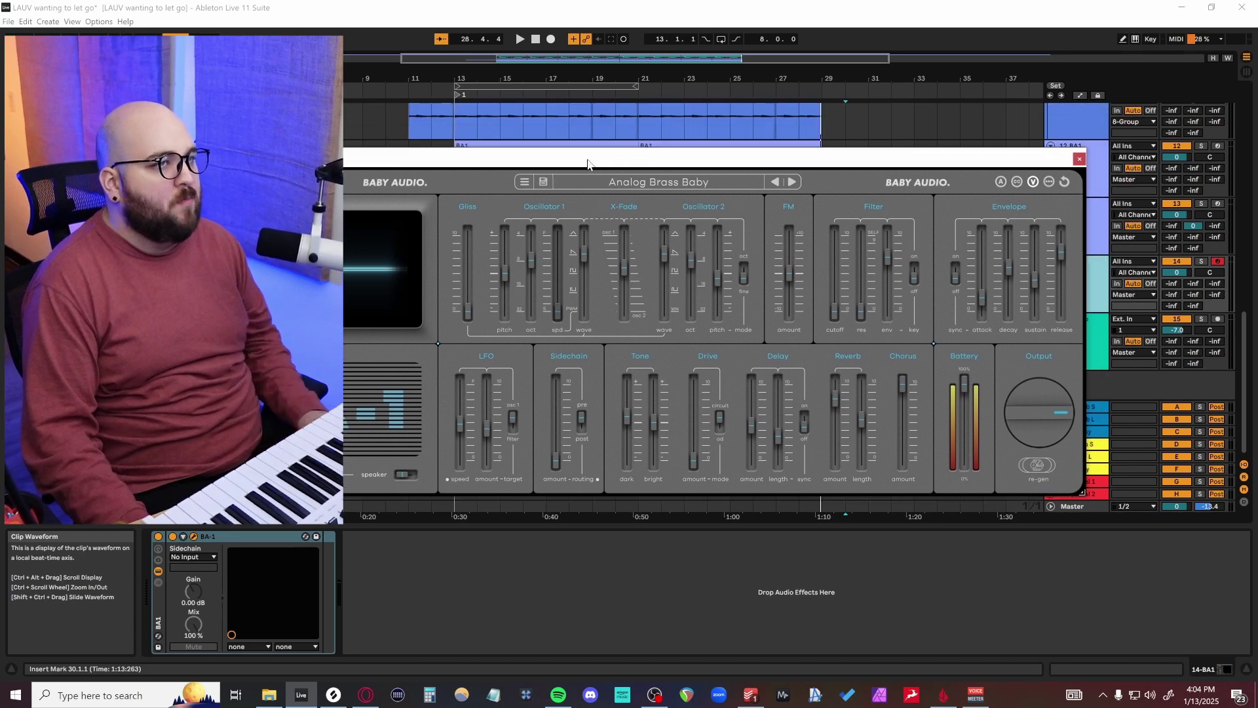
click(525, 181)
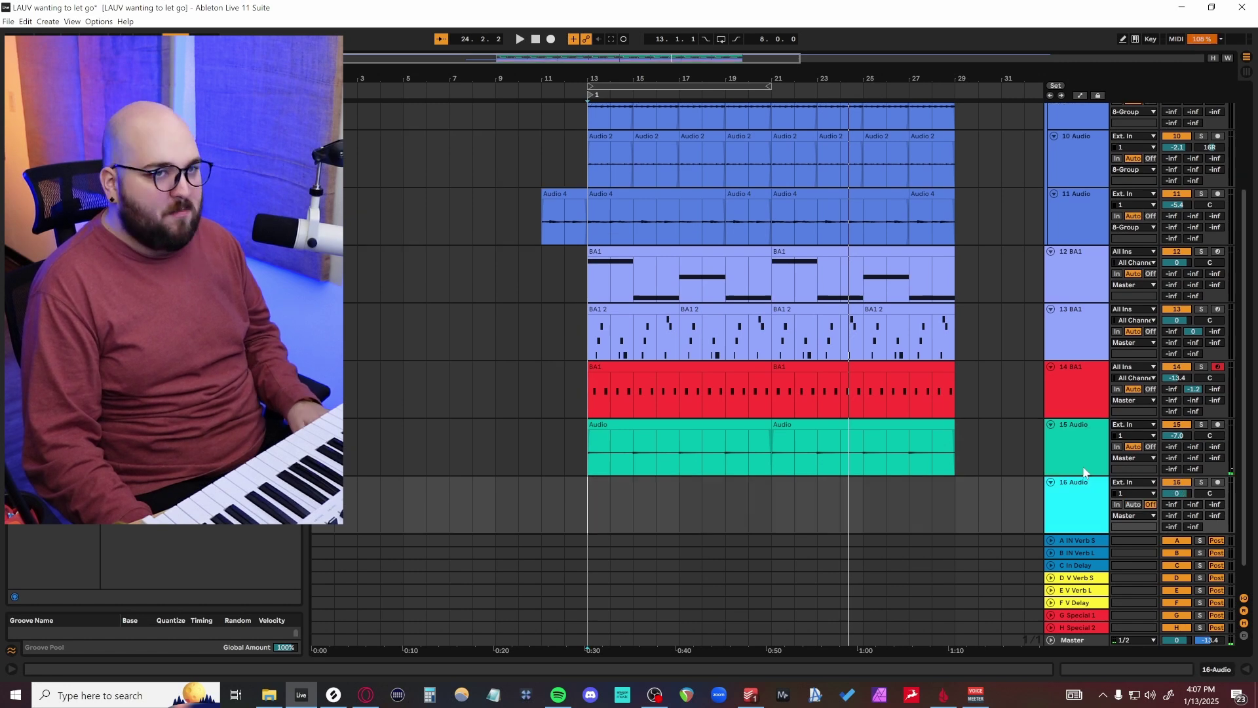
Switch to the browser's Google Docs production prompt and read the story paragraph, marking the toxic relationship sentence while reading
key(alt+Tab)
double_click(652, 12)
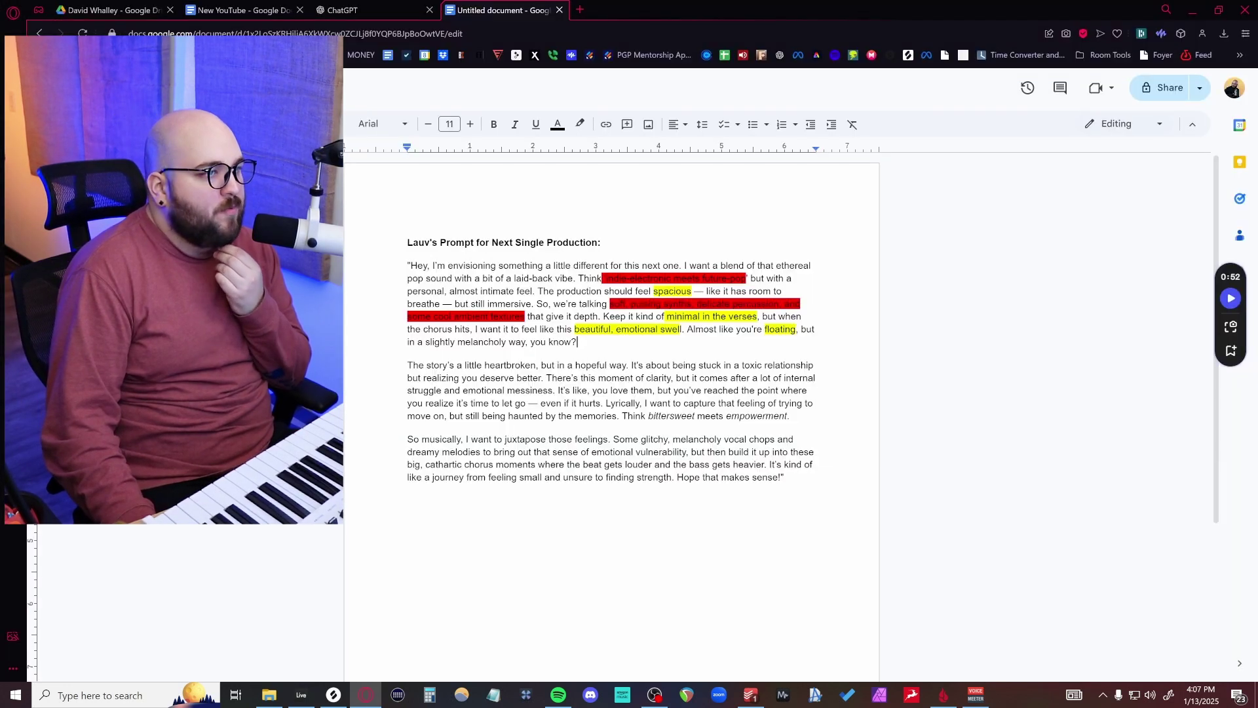
click(408, 365)
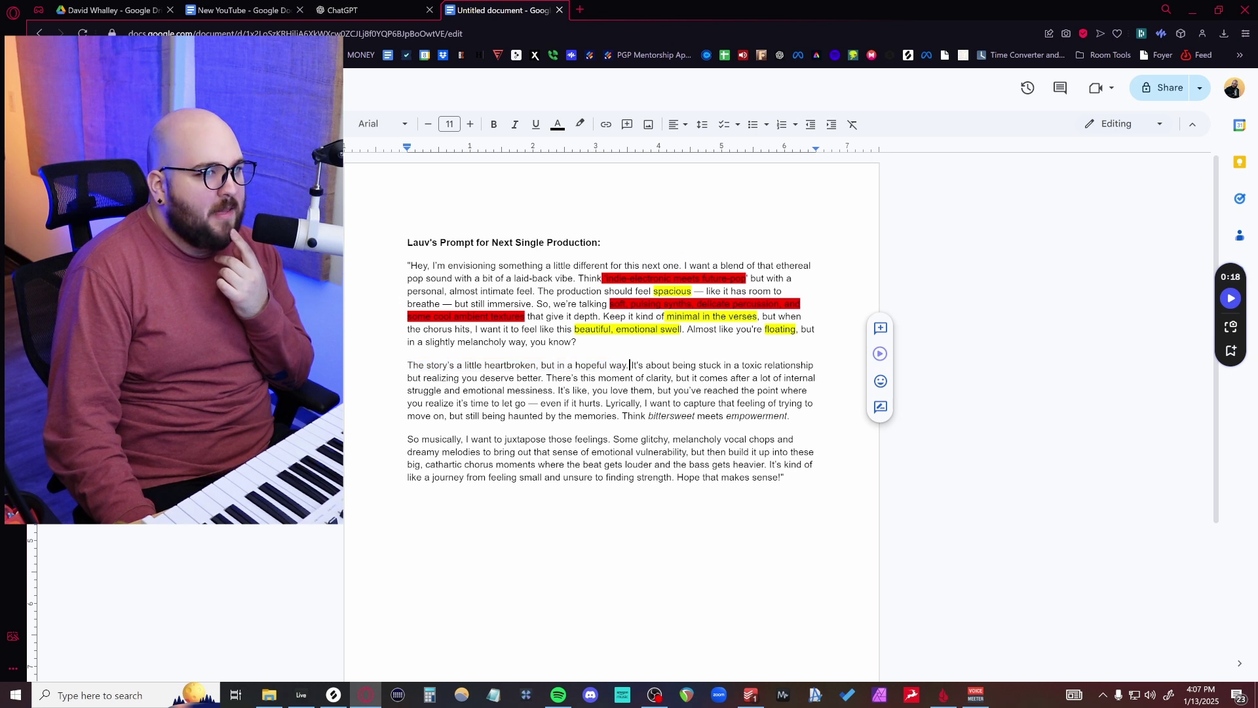
drag(630, 365, 543, 392)
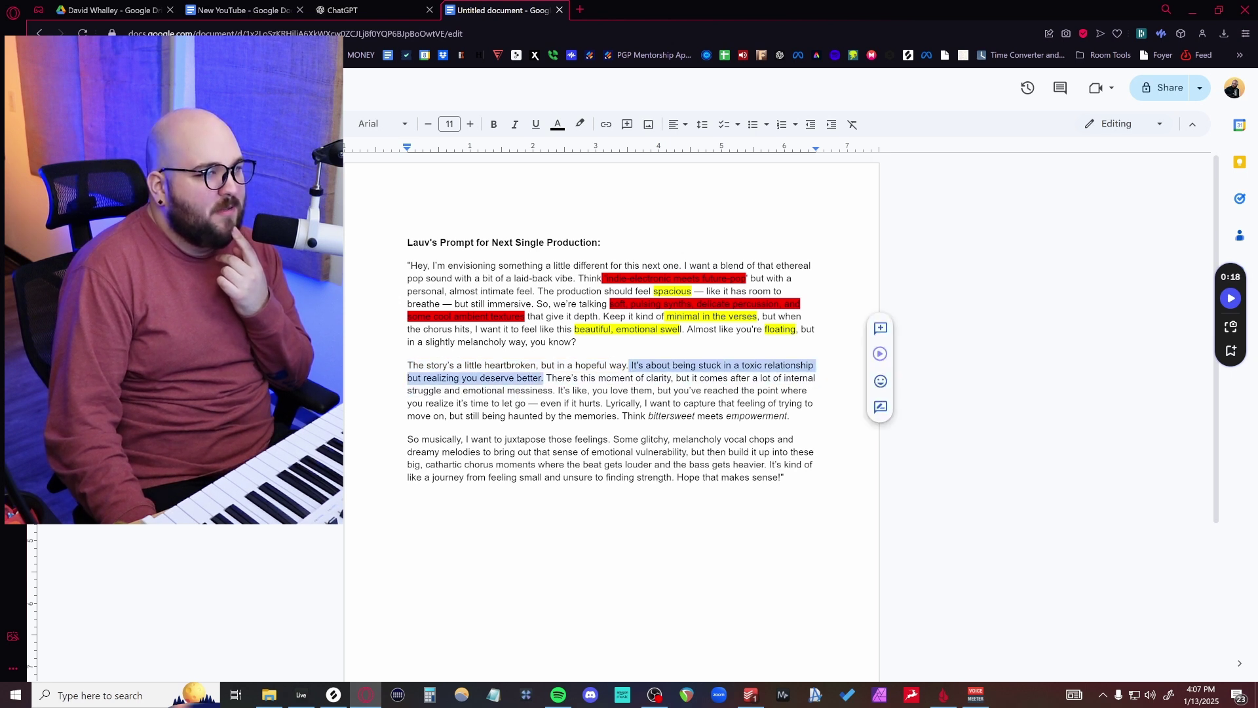
drag(546, 378, 553, 391)
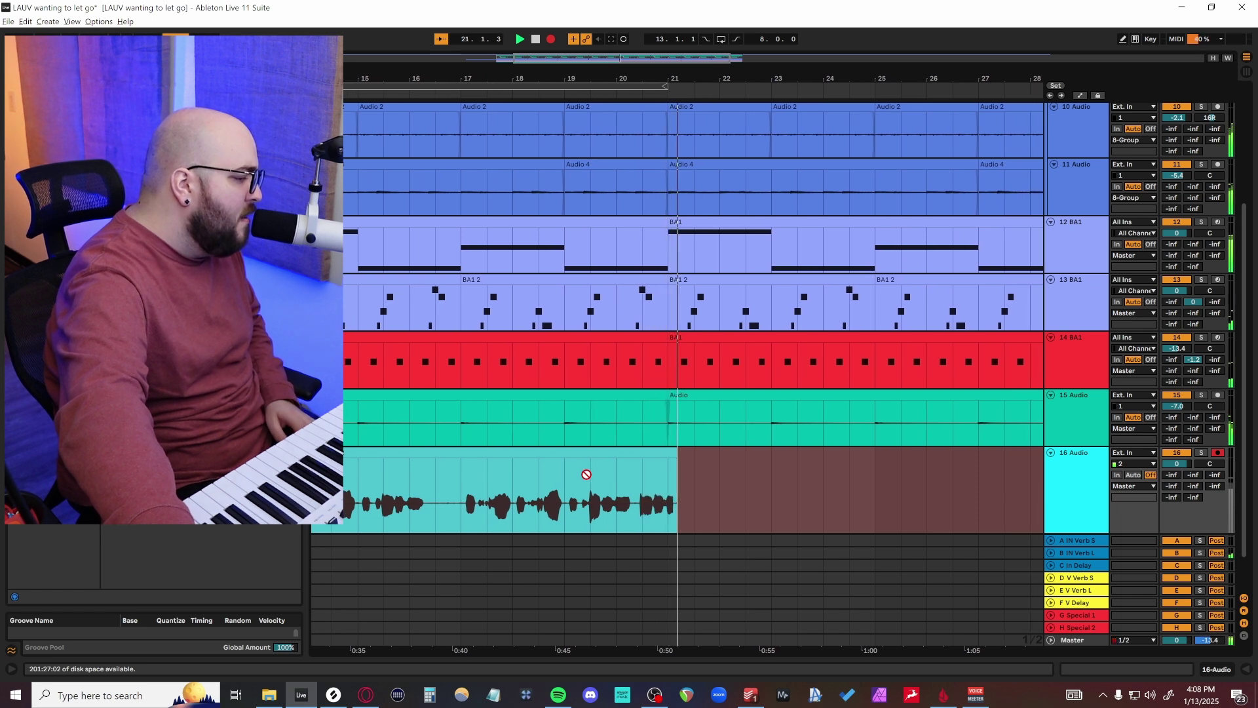
Stop the vocal take on track 16, restart playback from bar 18 and record the continuation of the vocal
key(space)
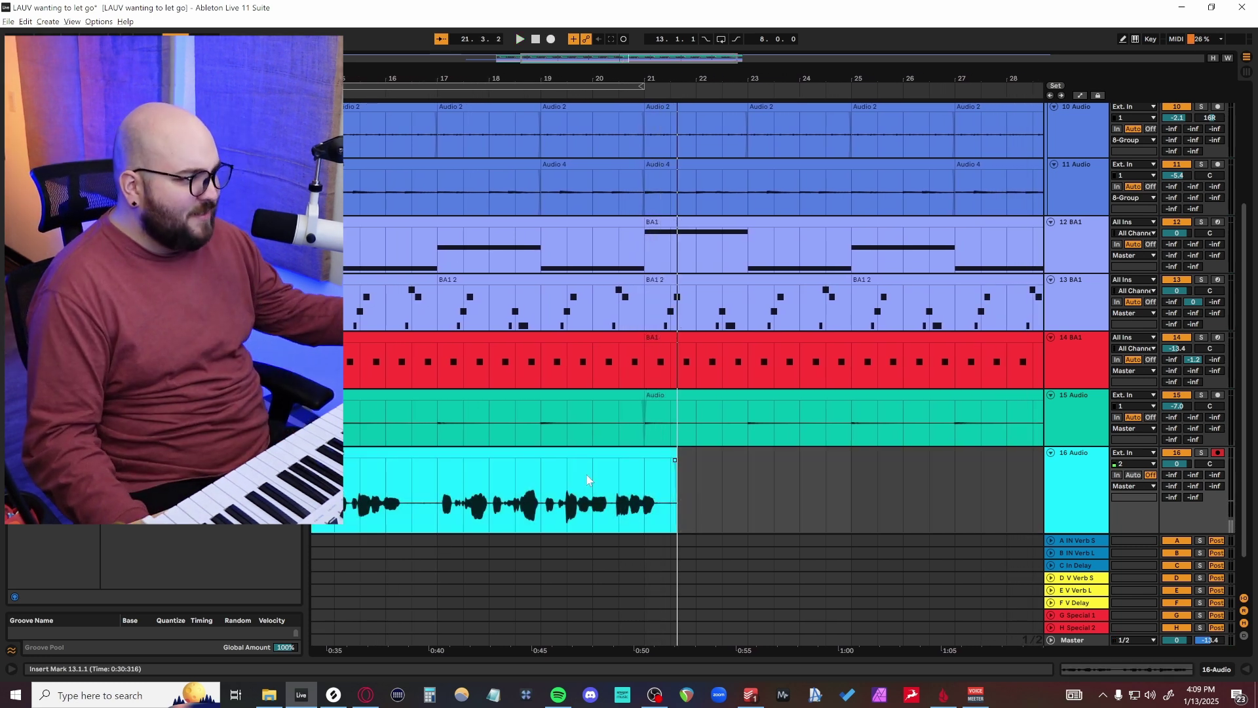
click(515, 477)
key(space)
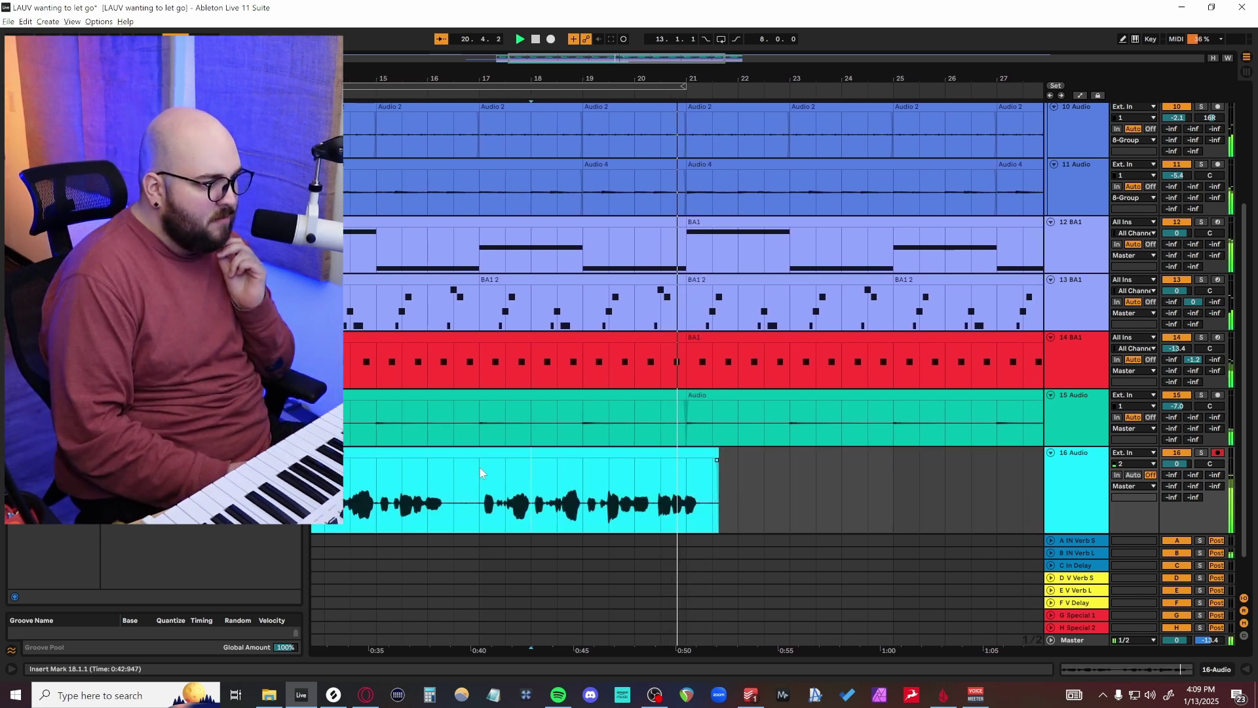
key(F9)
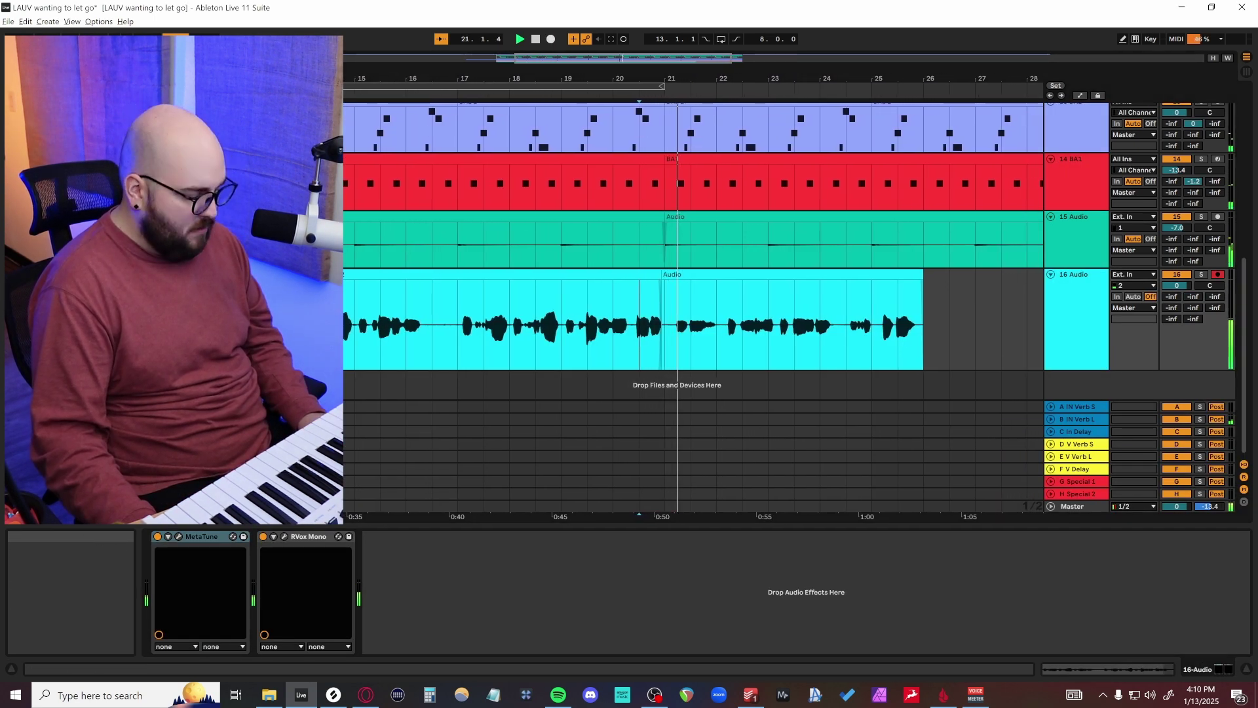
Add EQ Eight to the vocal track, duplicate the track and clear both clips from the copy
key(Return)
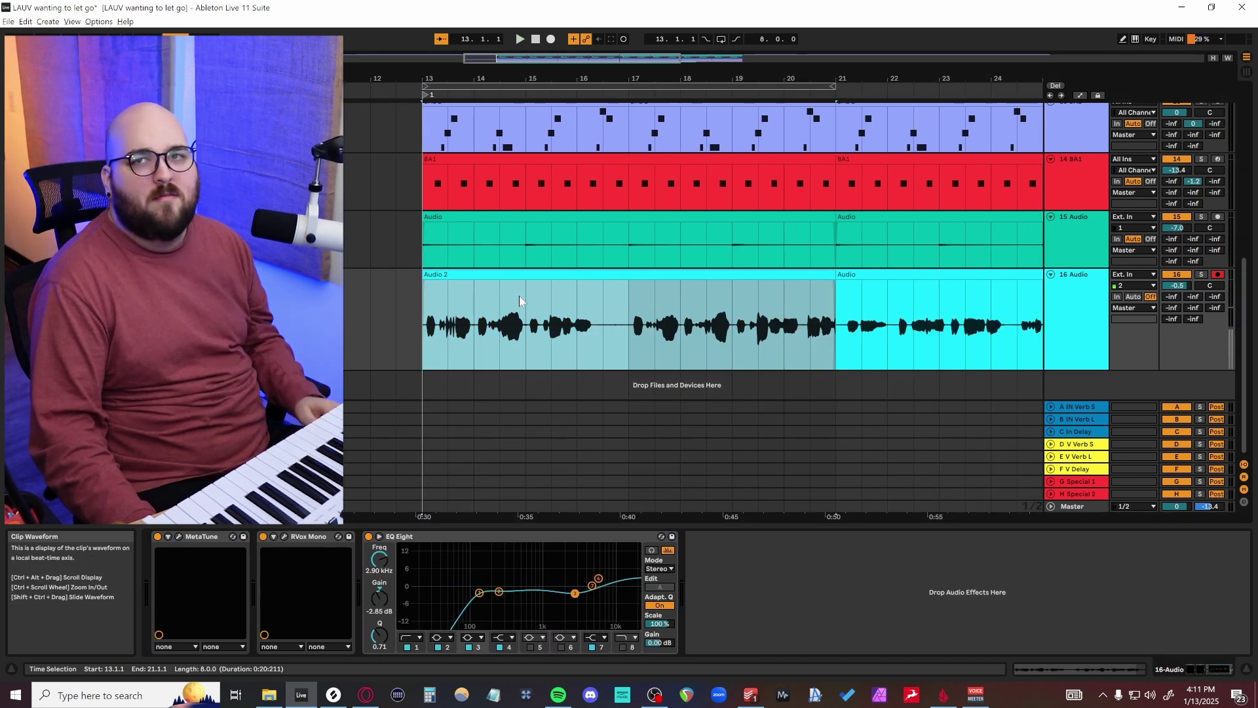
click(427, 300)
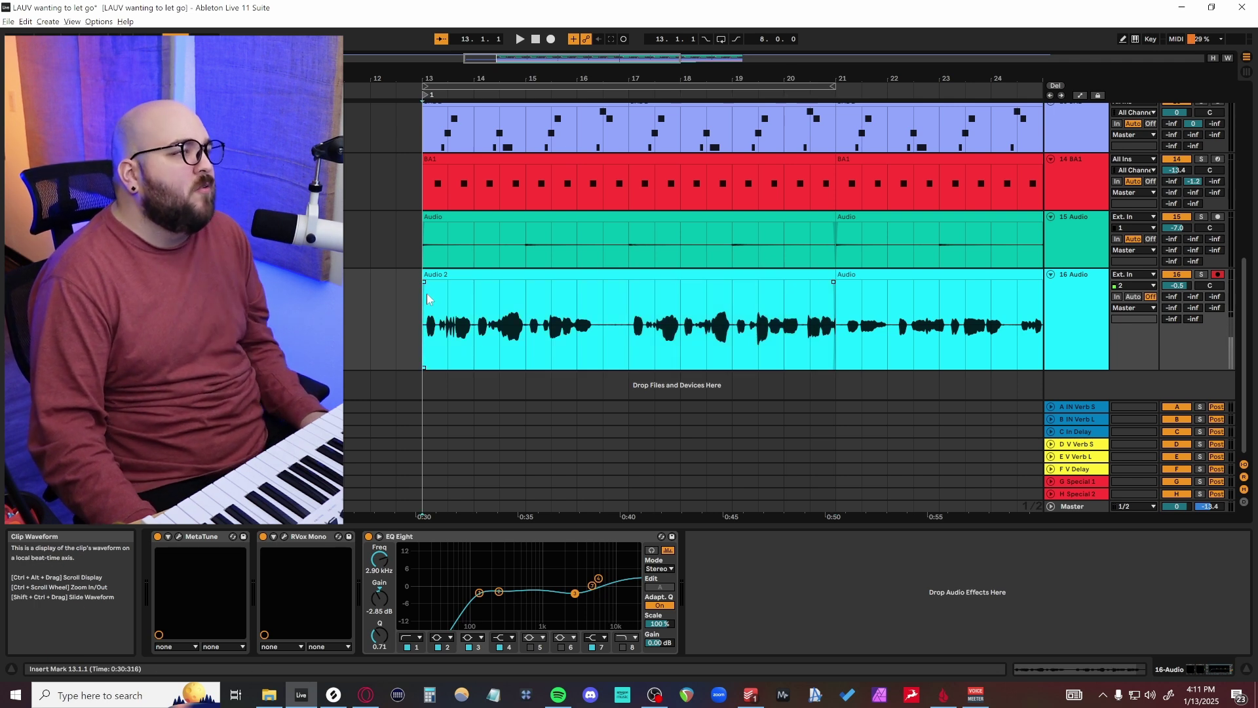
key(ctrl+d)
click(797, 289)
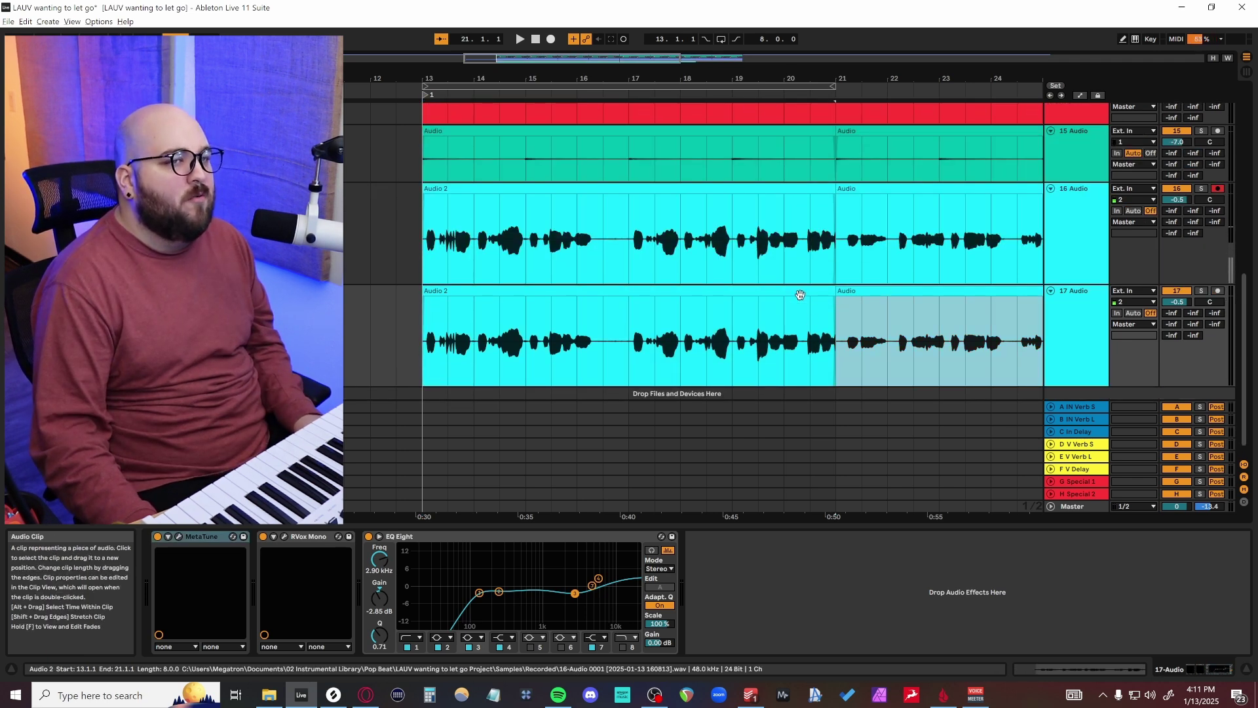
shift+click(790, 293)
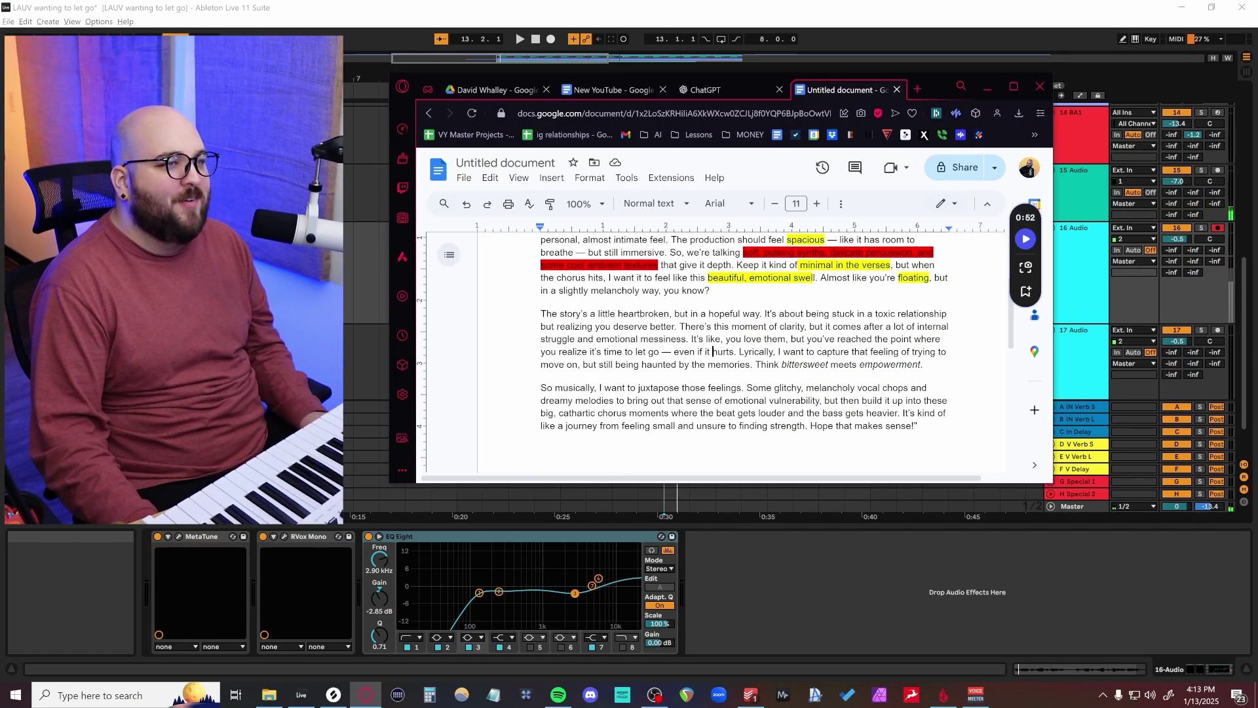
Move the document window off the arrangement and play back the vocal section from bar 20
drag(941, 86, 888, 707)
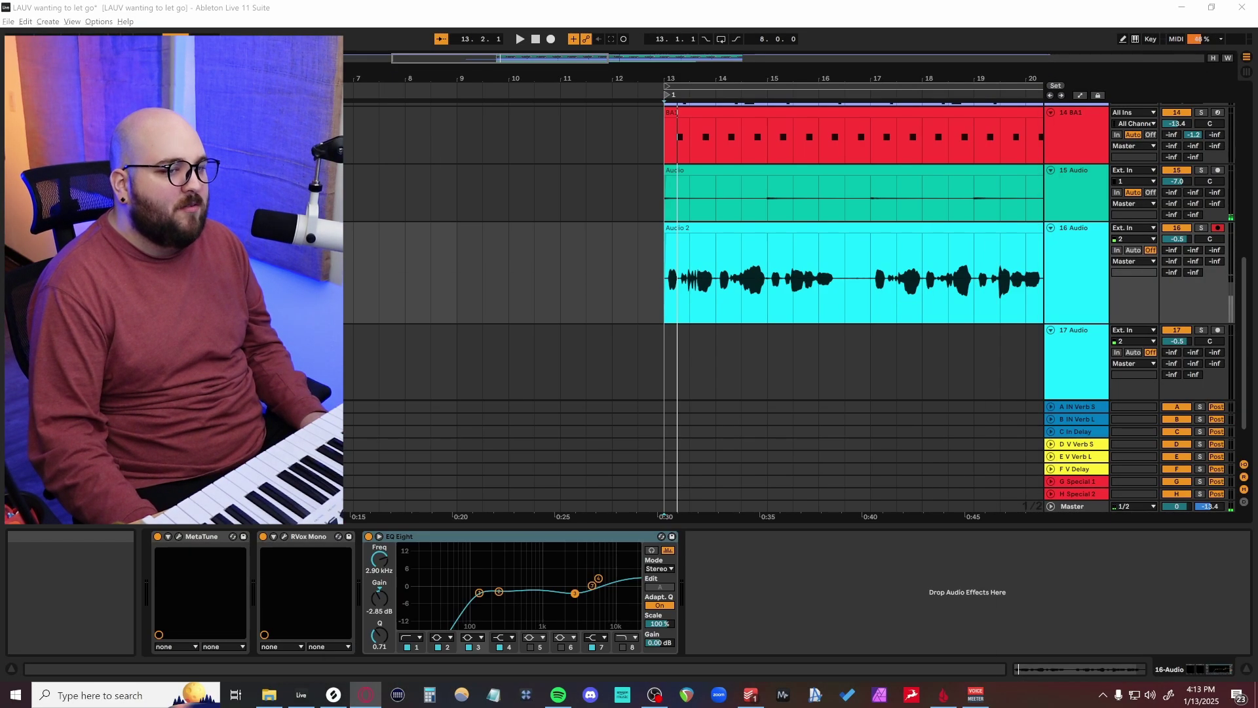
click(657, 290)
scroll(593, 292, right, 2)
scroll(584, 303, up, 1)
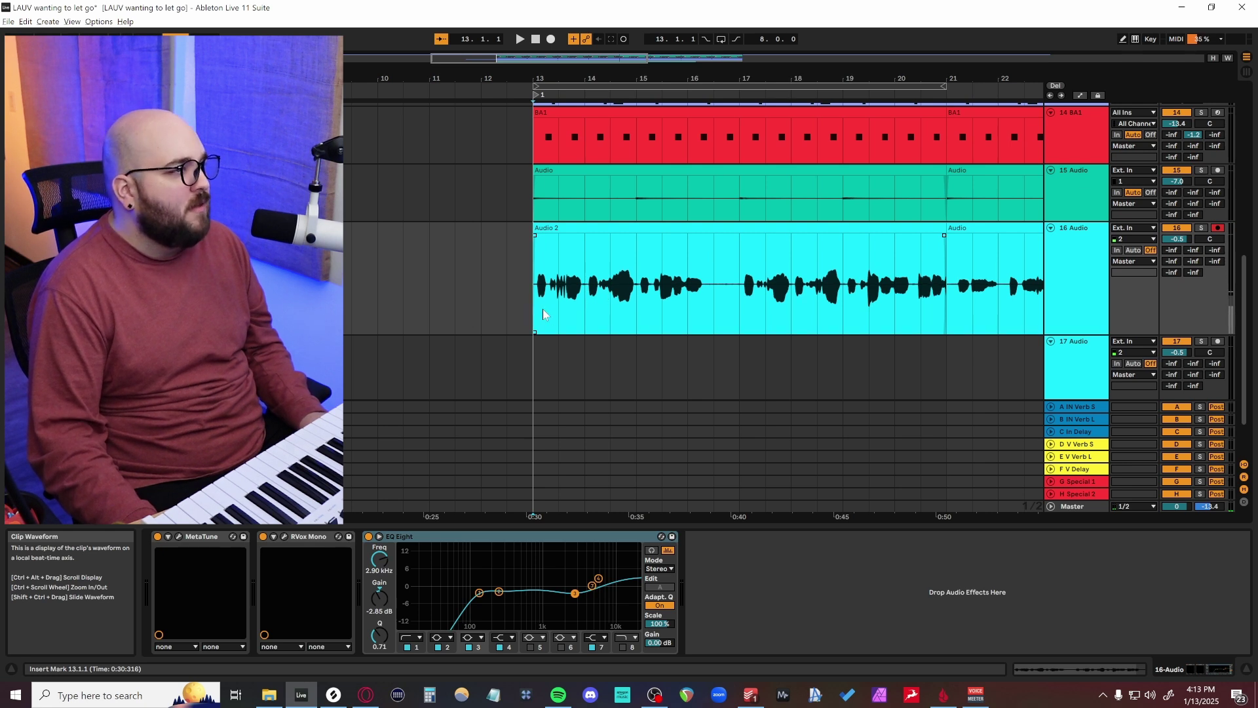
scroll(590, 321, right, 5)
click(642, 332)
key(space)
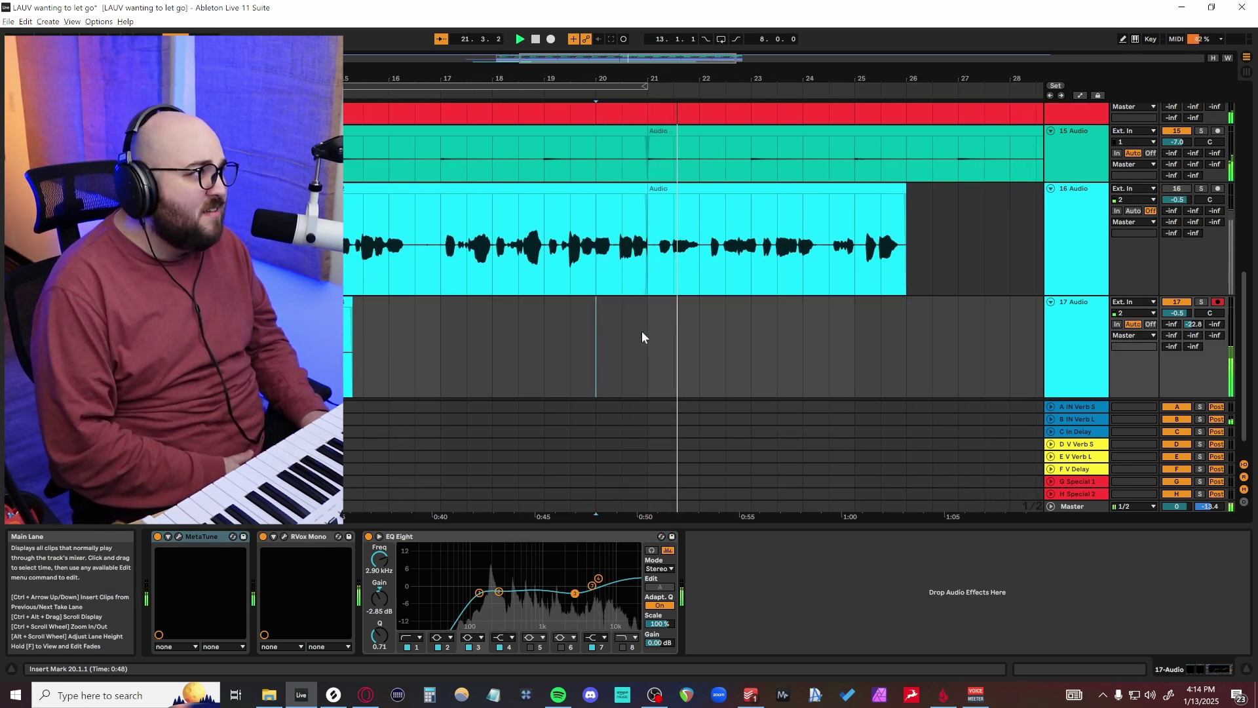
key(space)
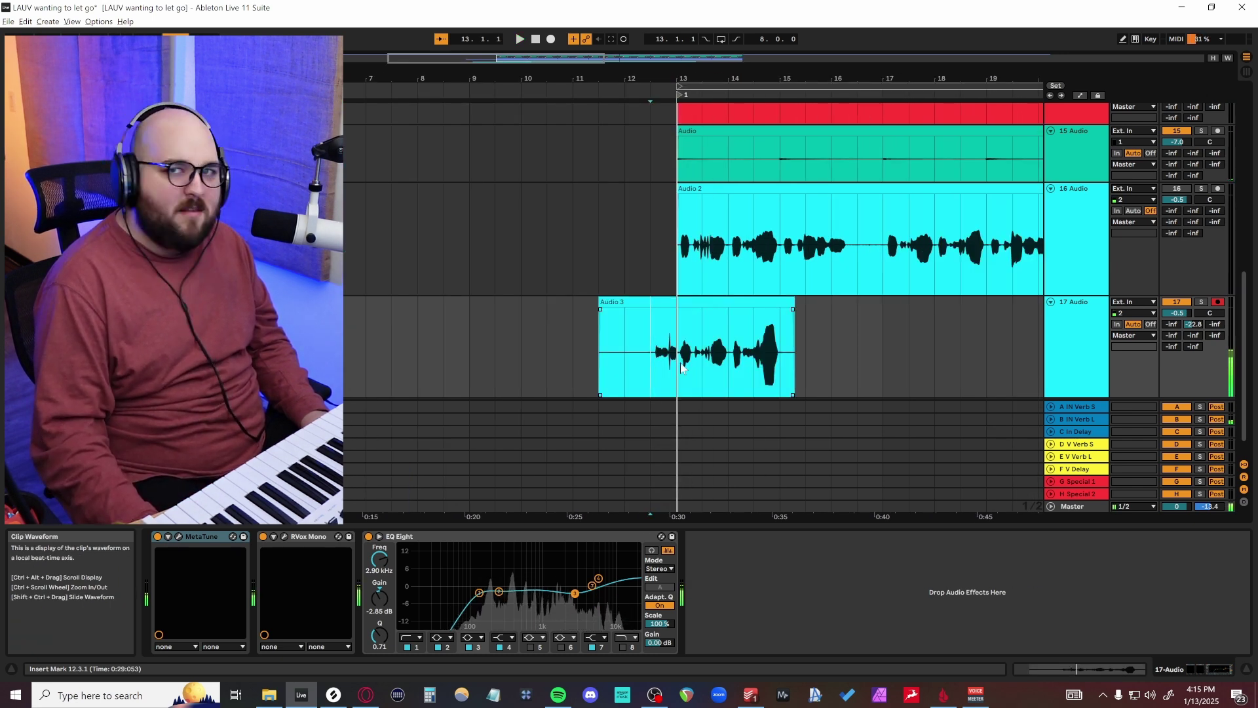
Record a new take of the opening vocal line on track 17, starting playback from 11.3
scroll(662, 355, up, 3)
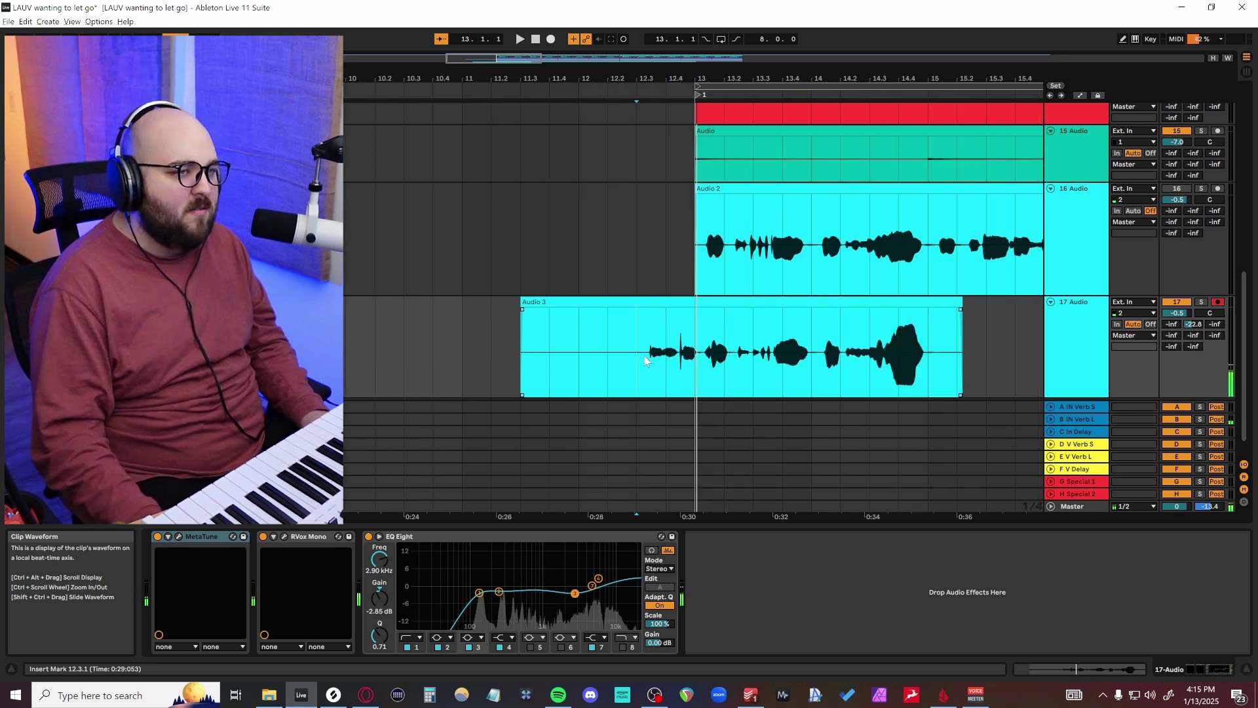
click(518, 329)
key(space)
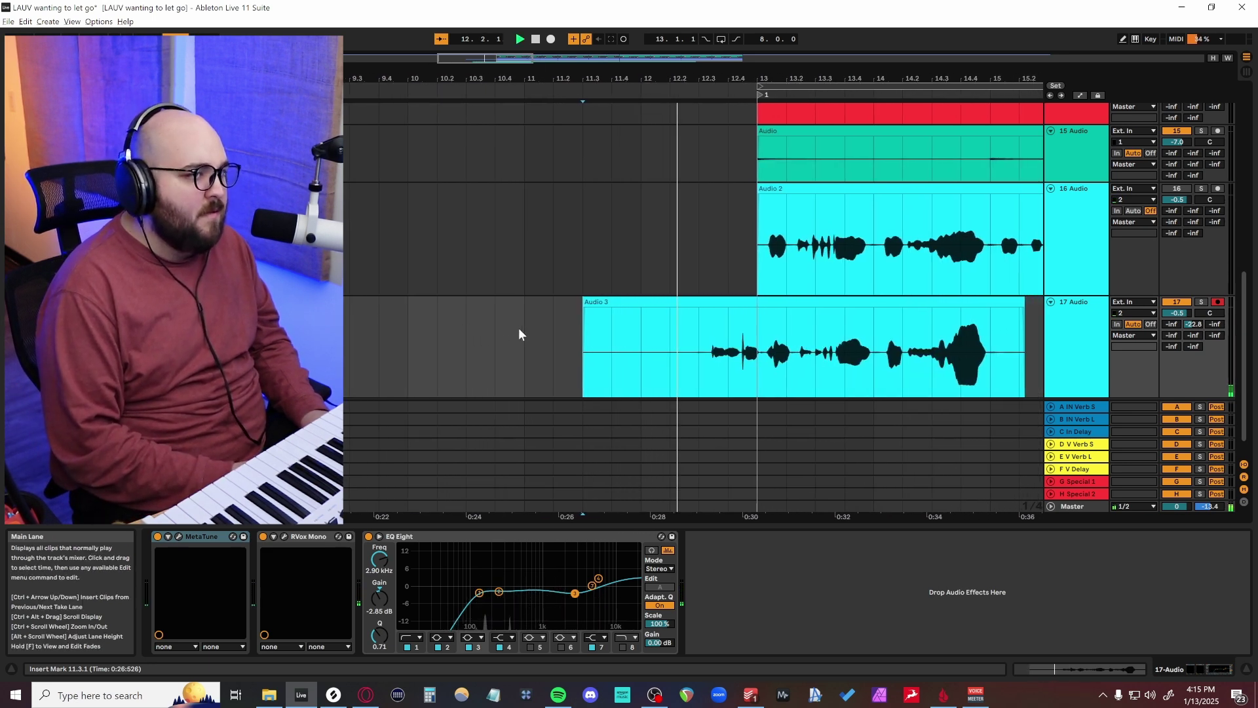
key(F9)
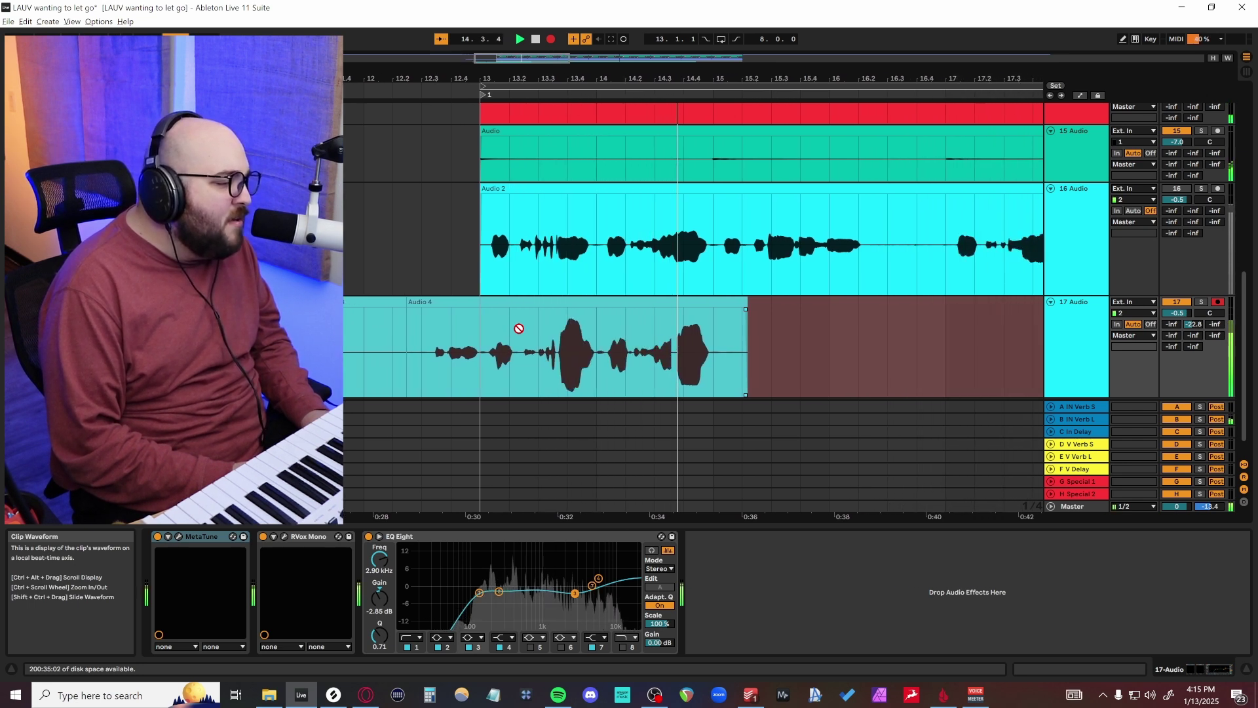
key(space)
Delete the silent clip parts before the opening vocal line on track 17
click(431, 362)
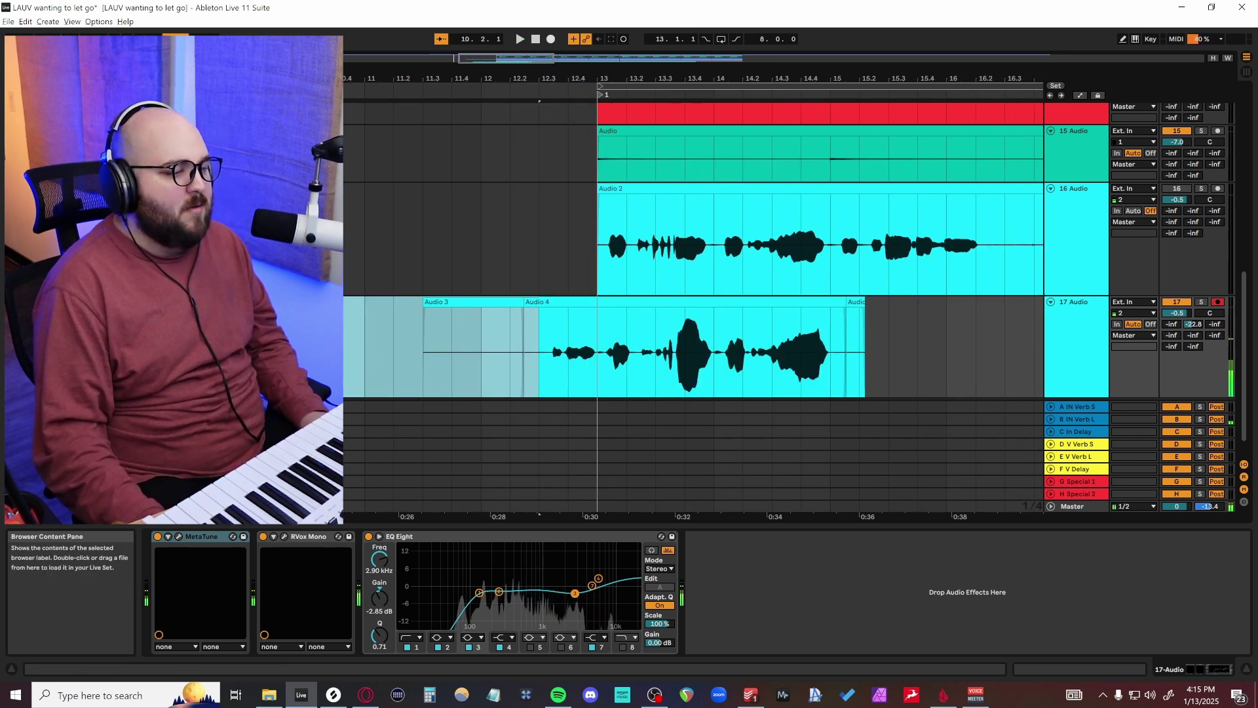
shift+click(451, 354)
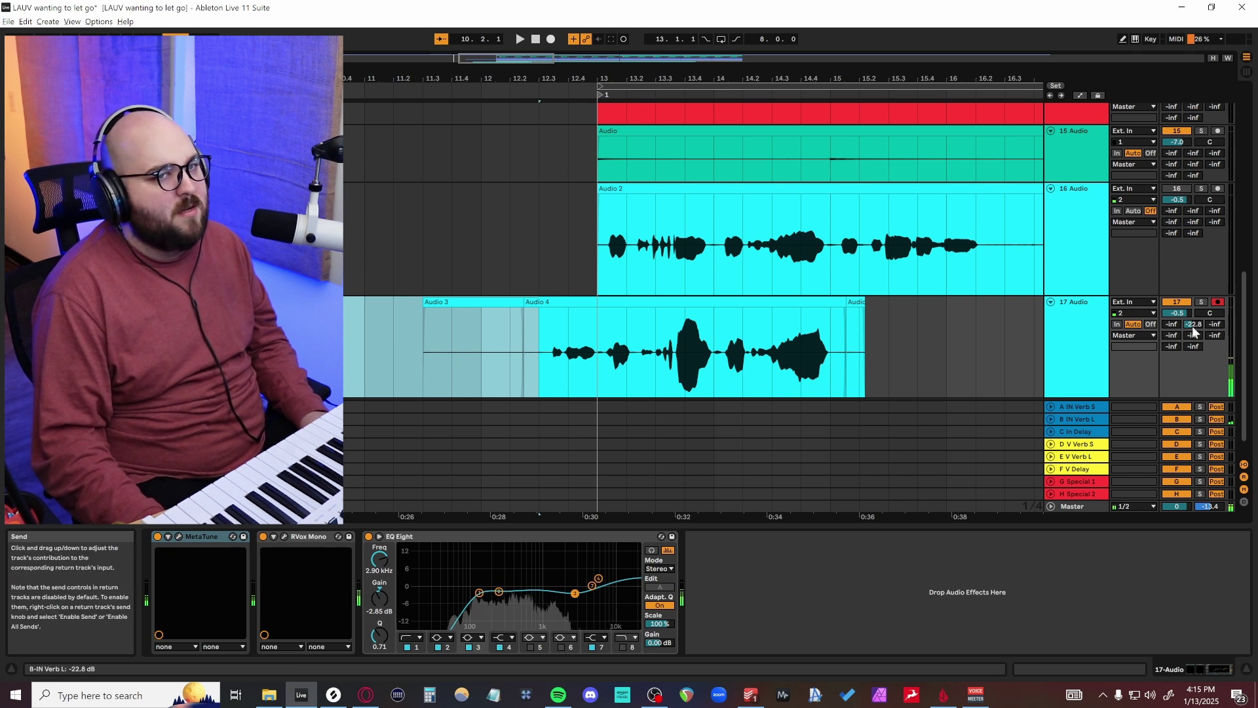
key(Delete)
Record the following vocal lines on track 17 in sections, restarting playback from 17.4 for the next punch-in
key(F9)
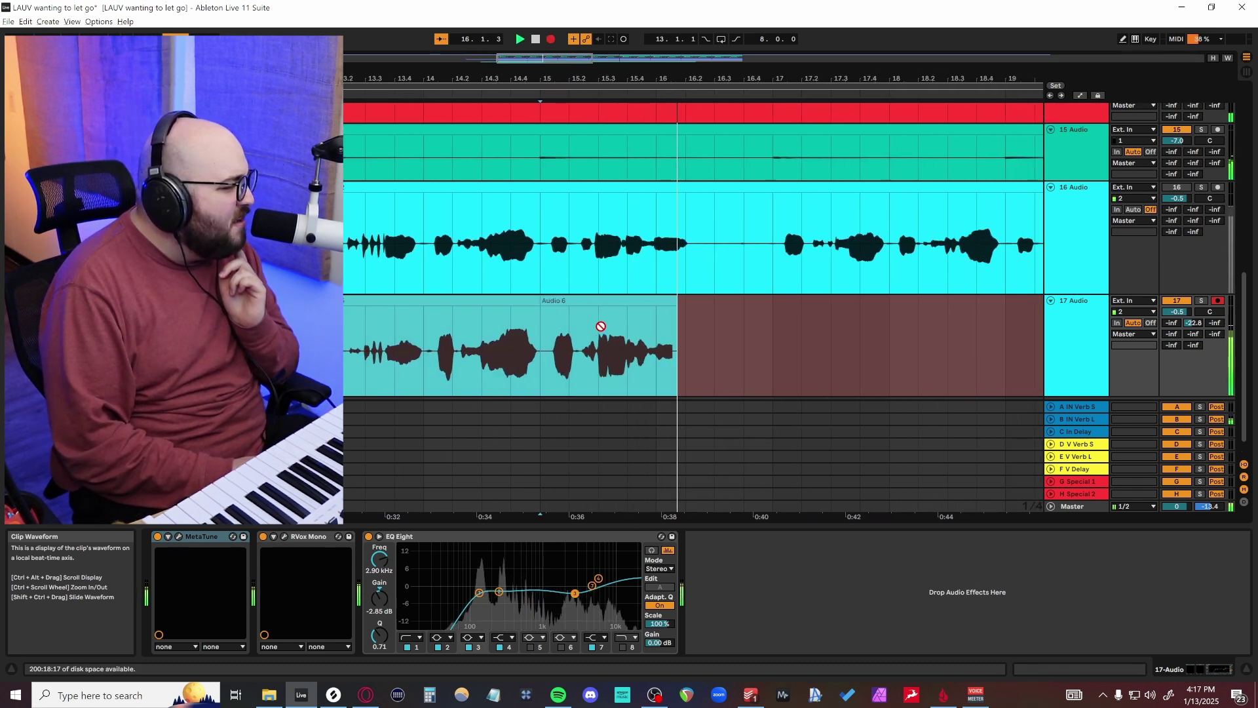
click(703, 335)
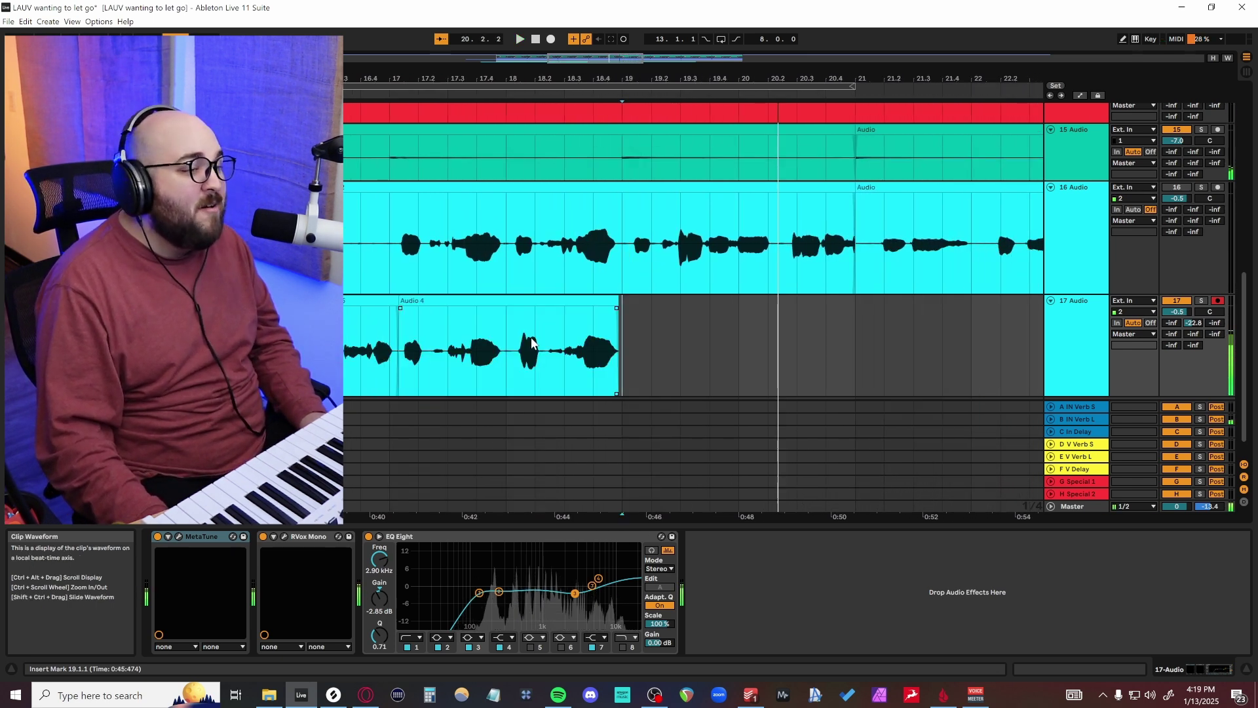
click(481, 352)
key(space)
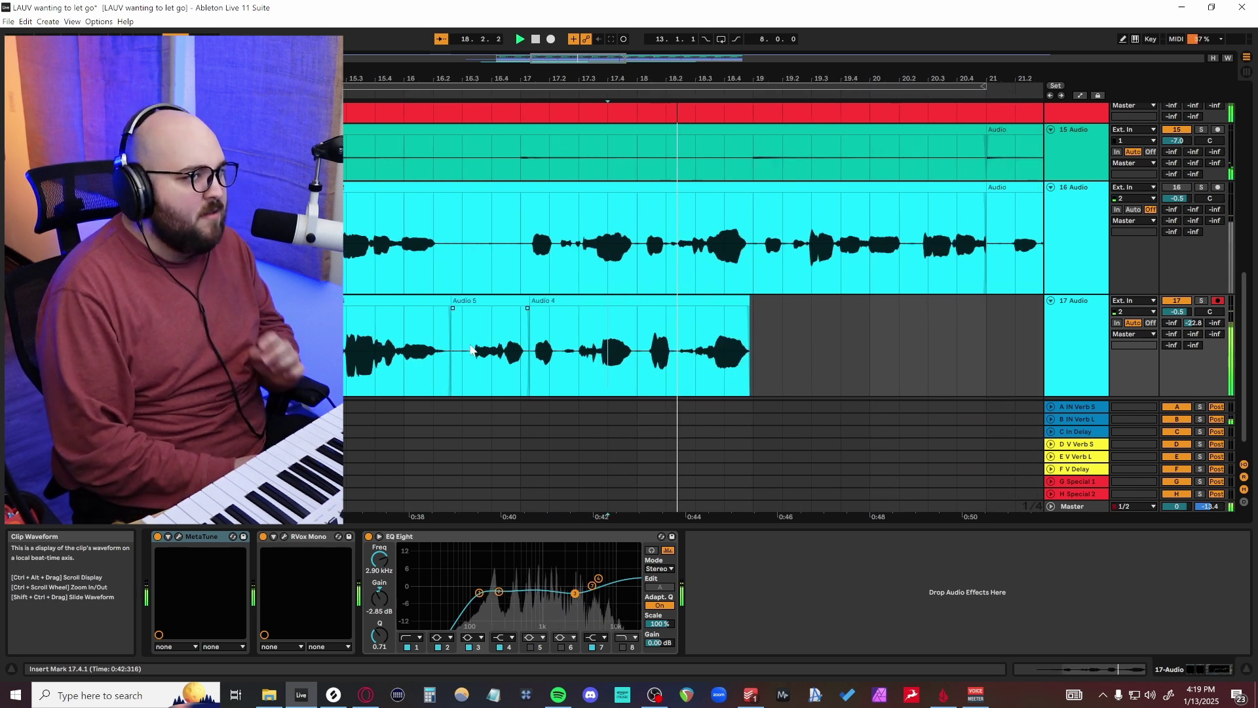
key(F9)
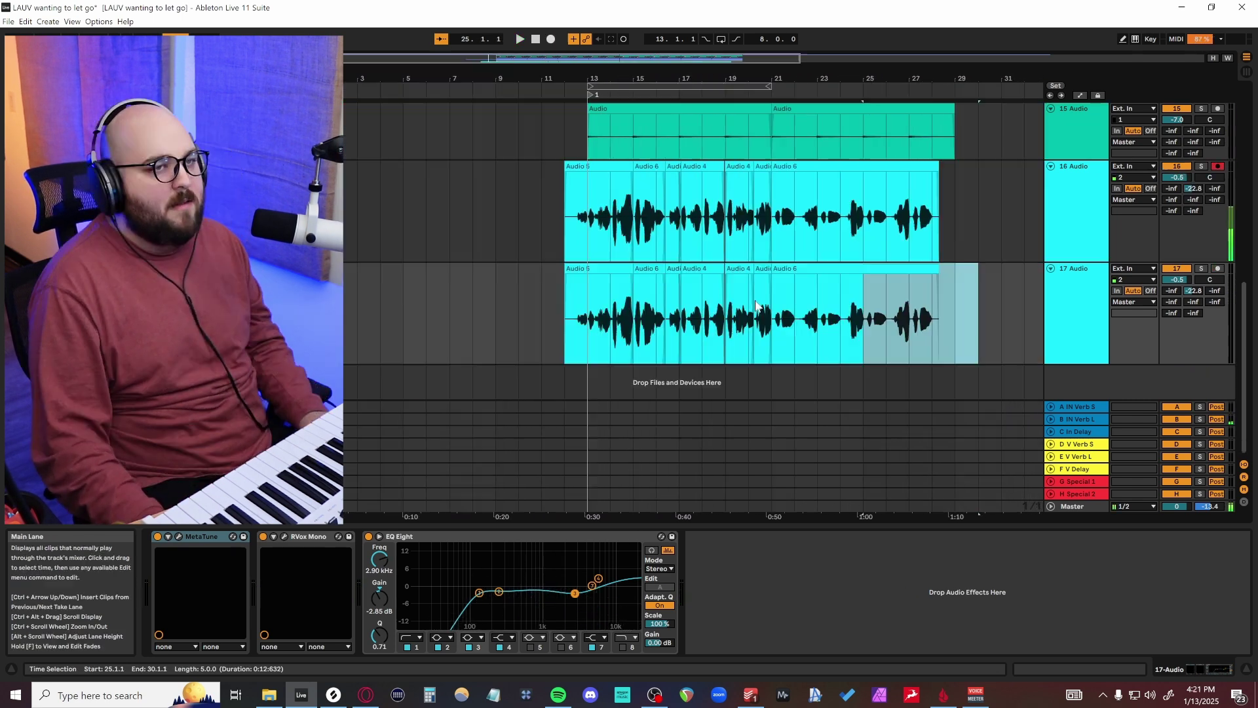
Clear the clips from the duplicated vocal track 17 and record a new vocal take on it from bar 12
drag(588, 314, 528, 308)
key(Delete)
click(560, 302)
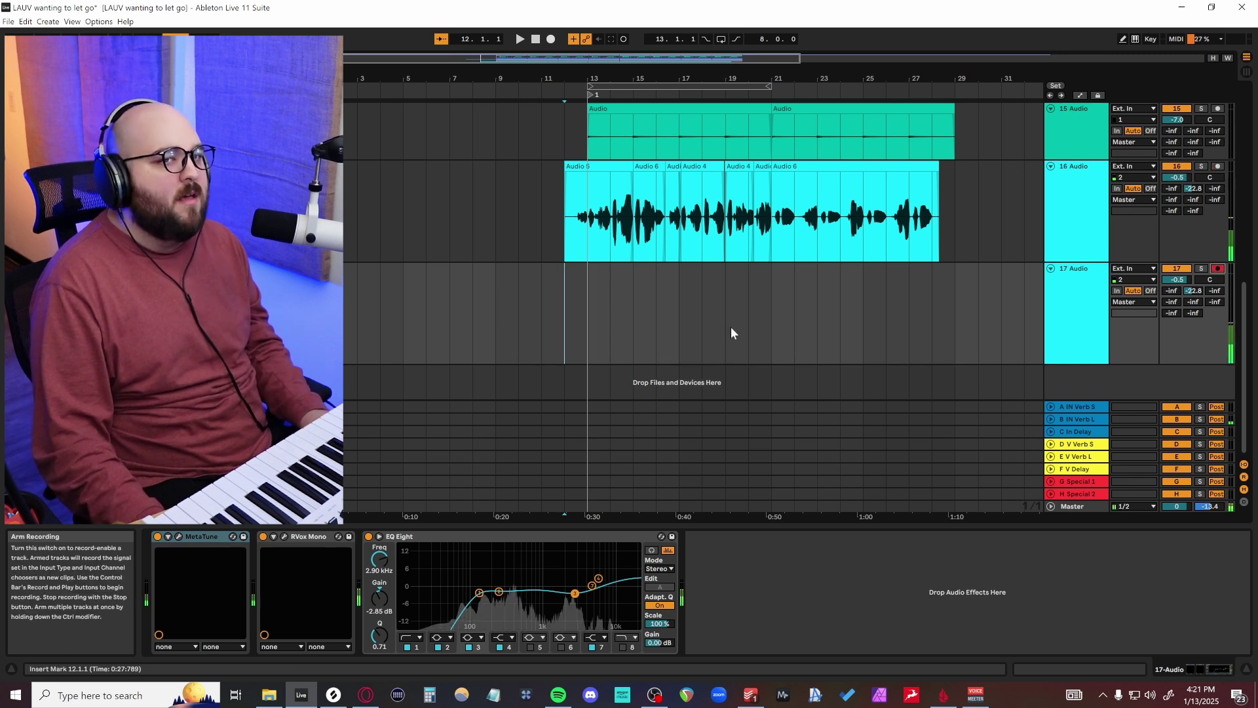
key(plus)
key(plus)
key(plus)
key(F9)
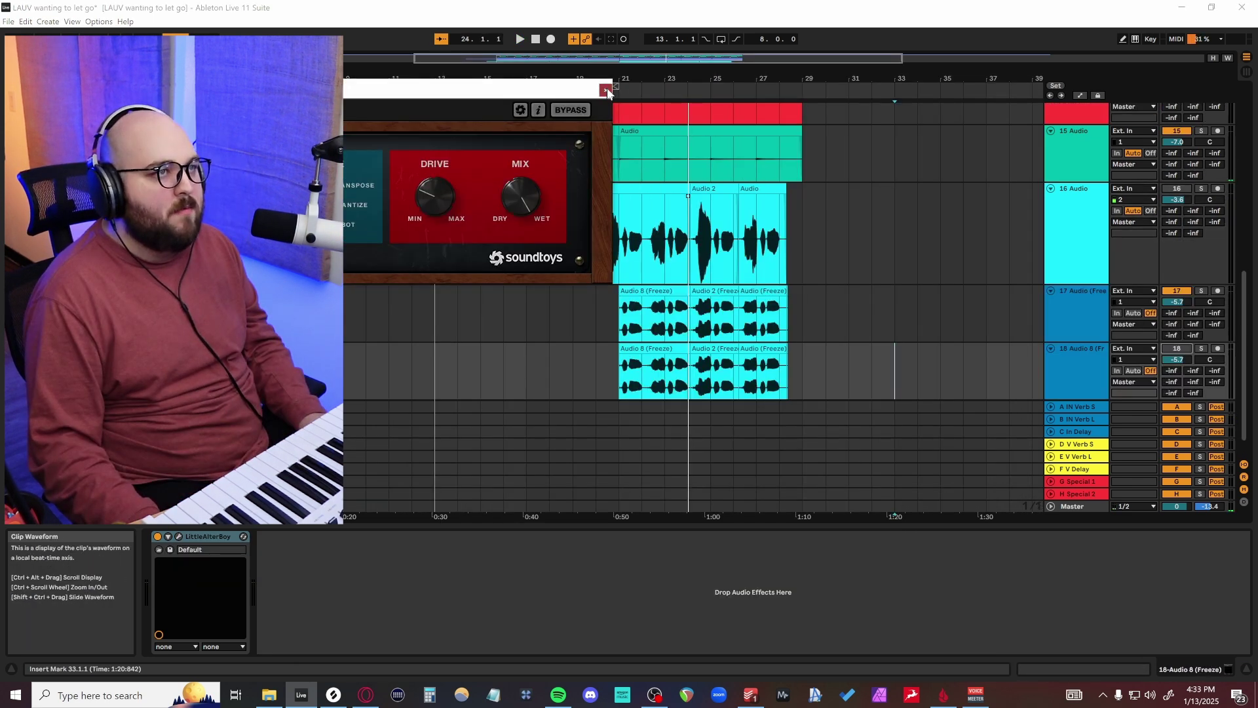
Close the Little AlterBoy window and audition the soloed frozen vocal on track 17 from bar 21
click(604, 90)
click(648, 314)
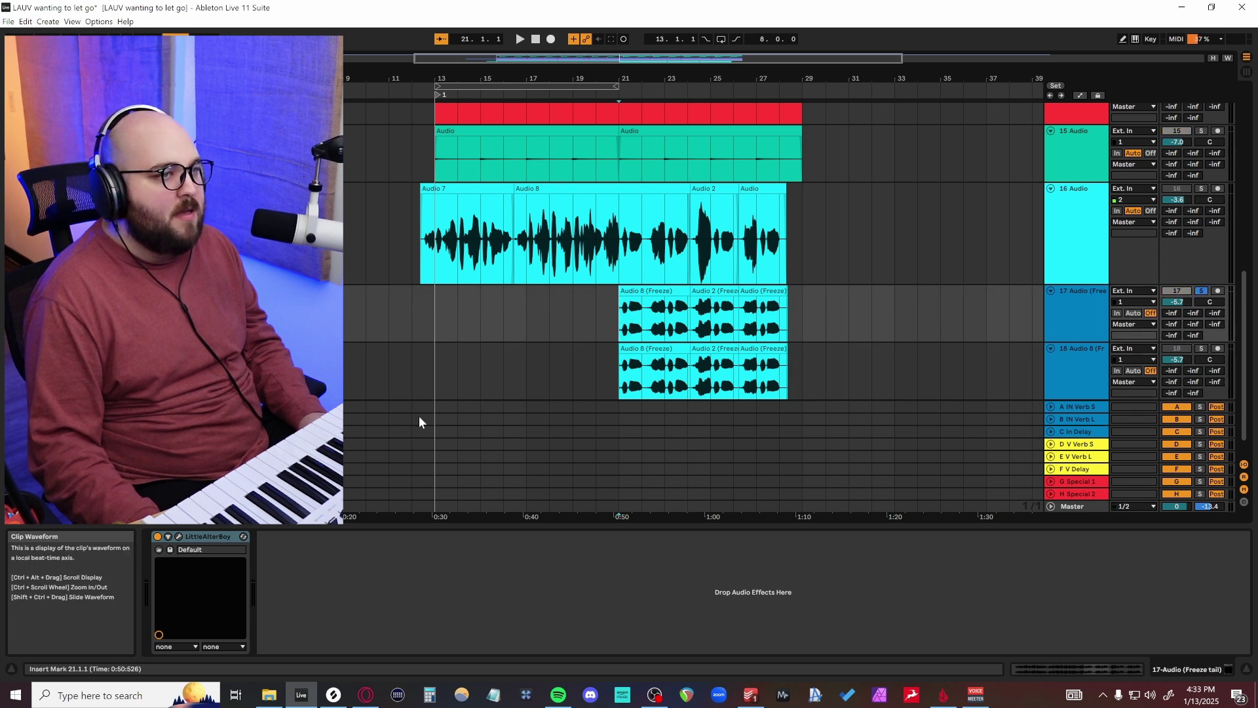
key(space)
key(ctrl+alt+p)
click(998, 372)
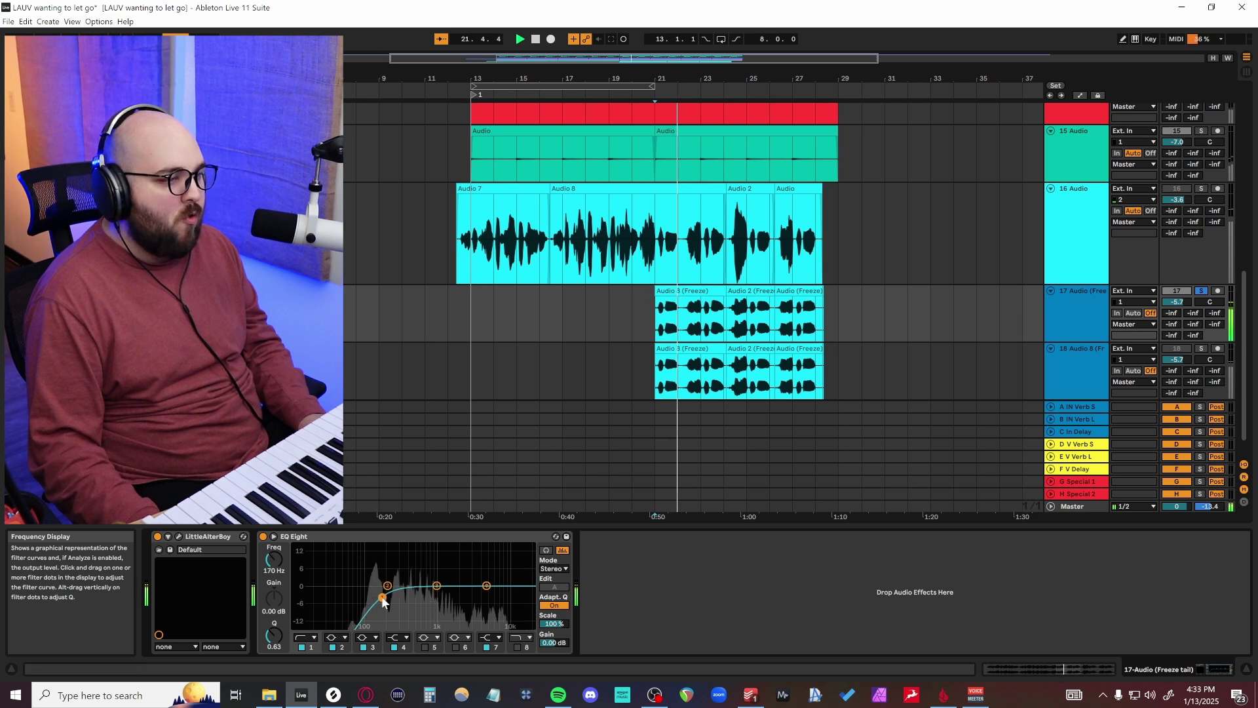
Add a MIDI track with Serum below the frozen vocals and feed it as external carrier to a Vocoder on the vocal track
scroll(704, 361, down, 1)
click(705, 361)
key(ctrl+shift+t)
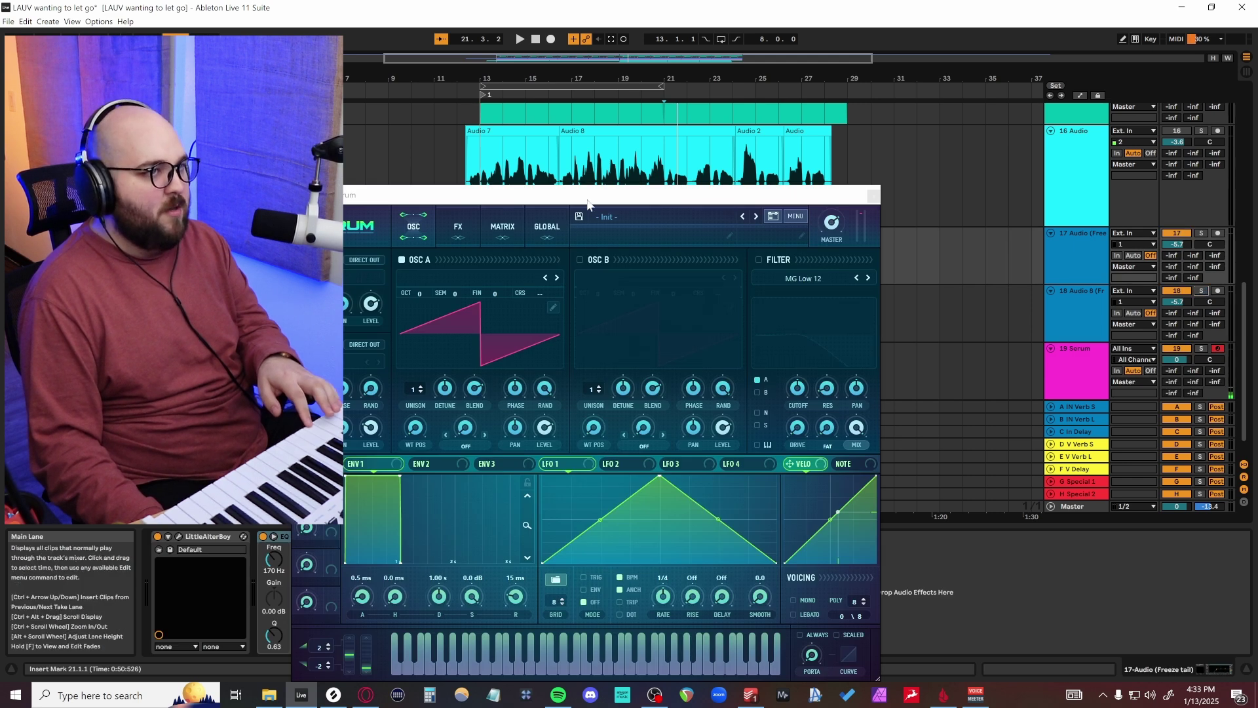
drag(648, 198, 657, 140)
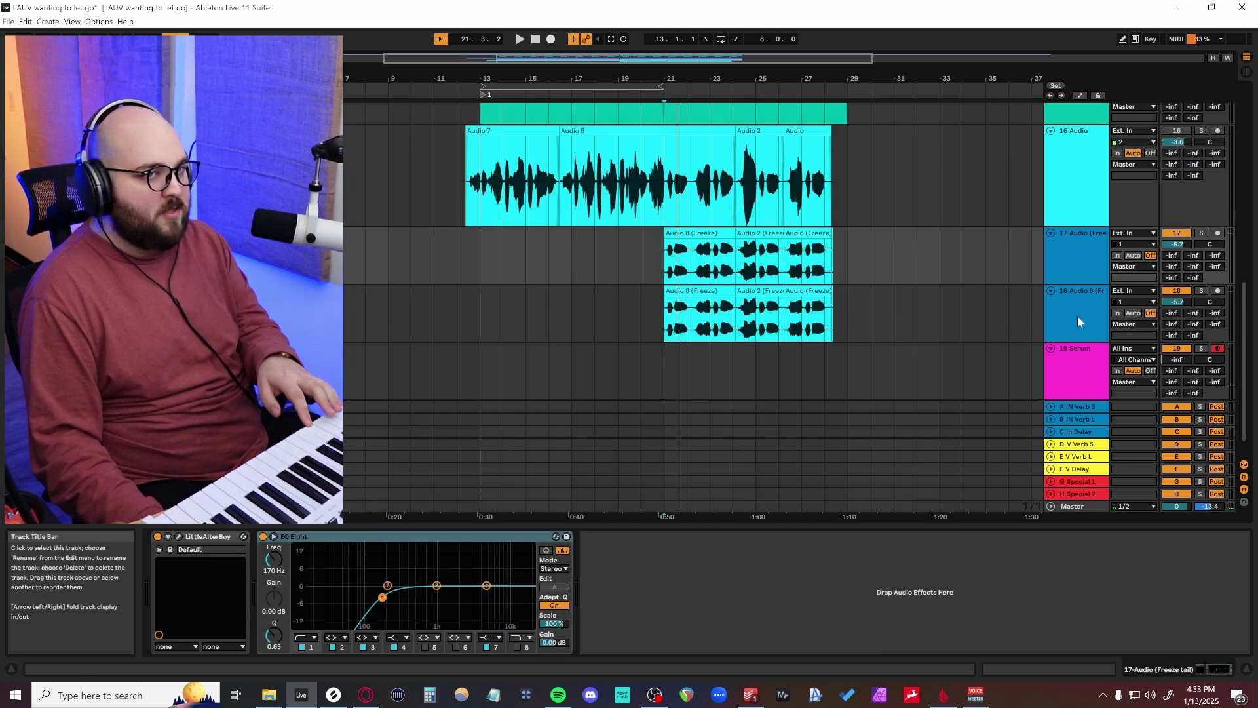
click(1078, 316)
click(180, 578)
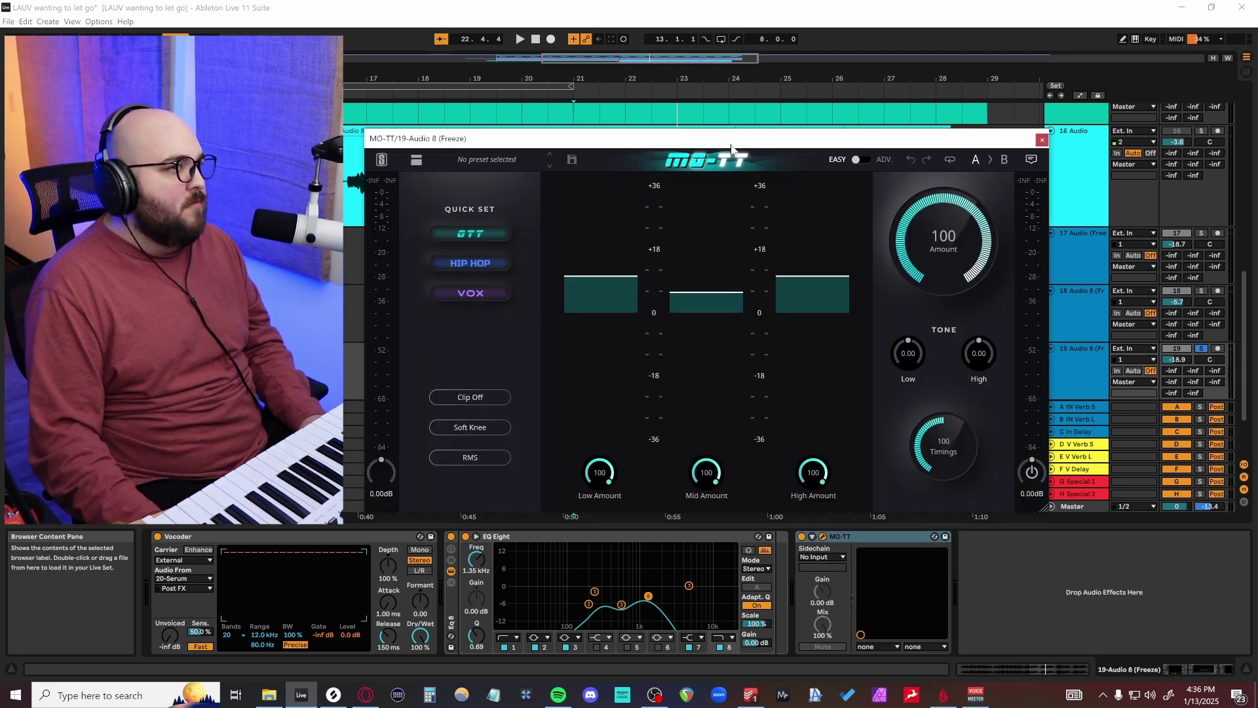
Lower the overall Amount and the Low Amount in MO-TT on vocoded track 19 during playback, and close its window
drag(734, 136, 818, 199)
key(space)
drag(1003, 291, 1035, 373)
drag(685, 532, 696, 632)
click(1127, 200)
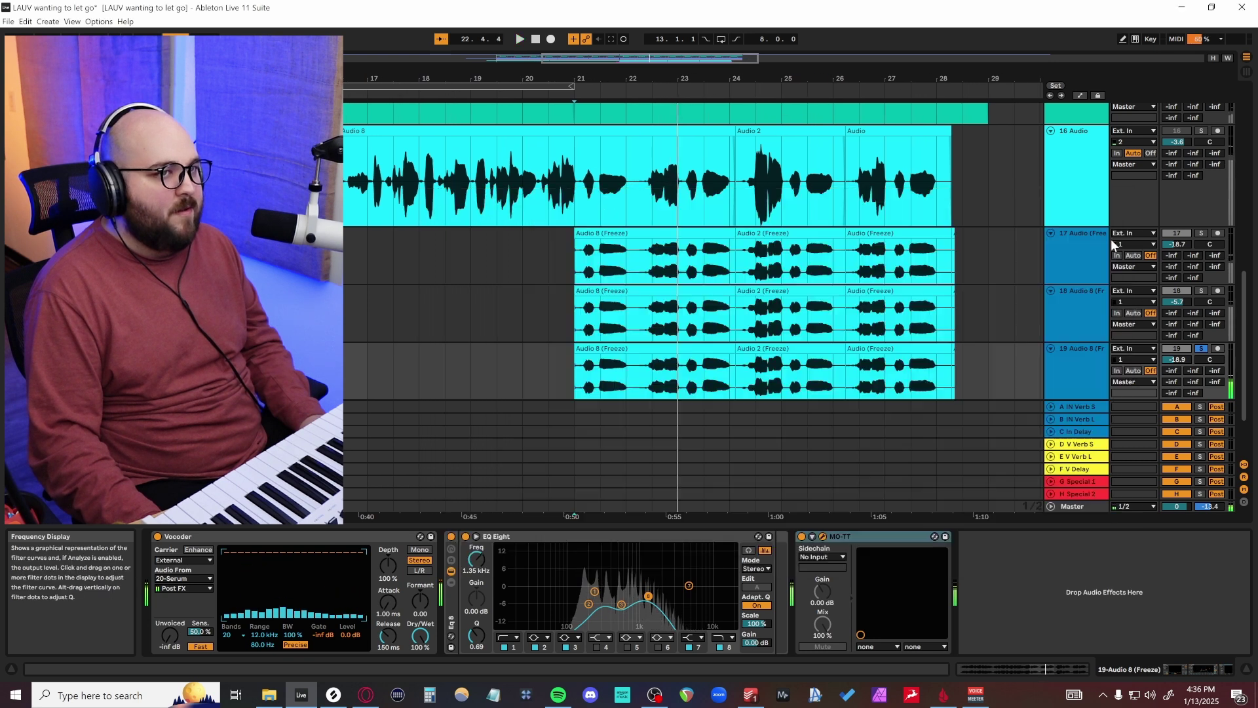
Solo frozen vocal track 18, reduce its MO-TT Amount to 20.9 during playback, and close the plug-in window
click(1201, 290)
key(space)
key(space)
click(607, 537)
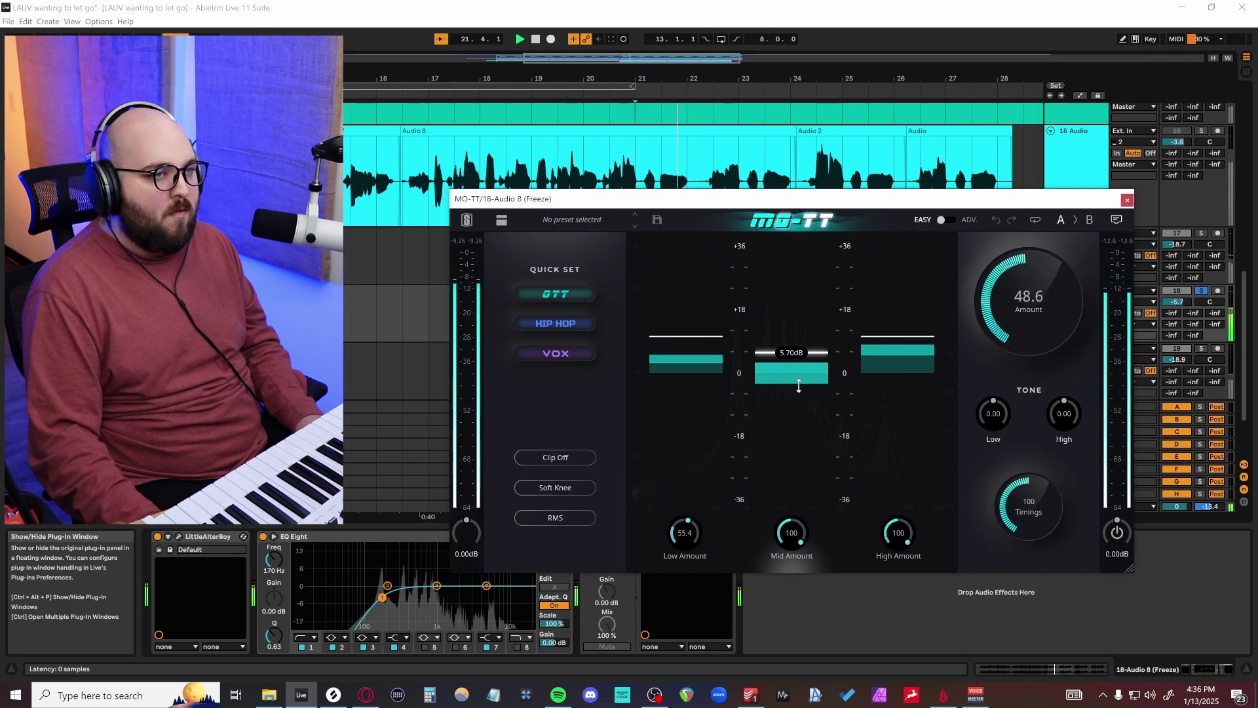
mouse_move(1008, 357)
mouse_down()
mouse_move(1009, 275)
mouse_move(1008, 363)
mouse_move(1007, 346)
mouse_up()
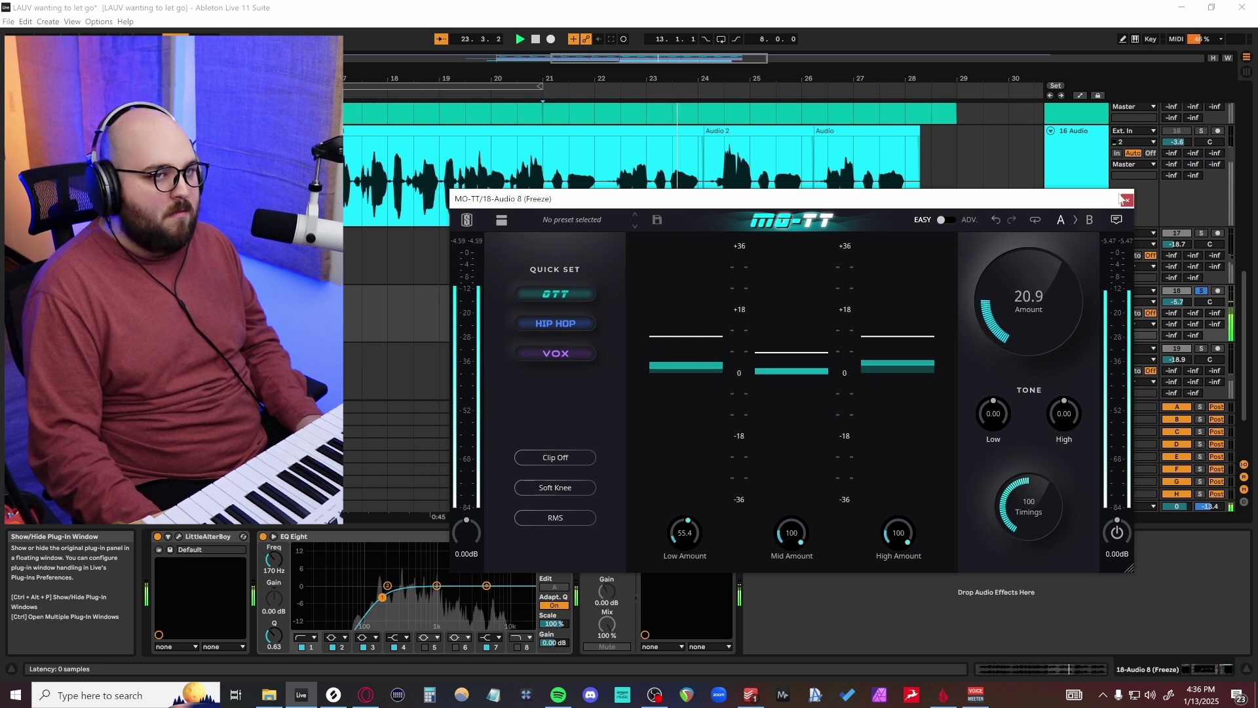
click(1127, 200)
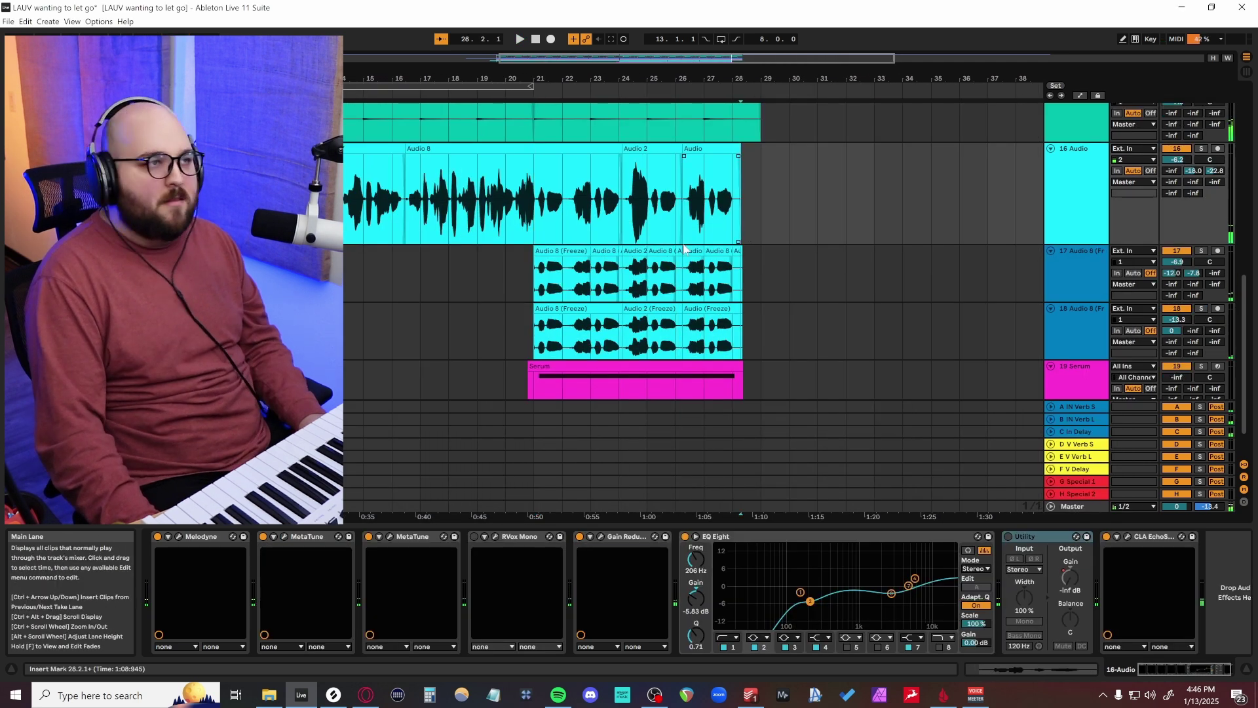
Hide the device view and review the whole arrangement from the notes track down to the Serum track
click(1244, 479)
key(ctrl+alt+l)
click(922, 569)
scroll(686, 485, up, 5)
click(665, 177)
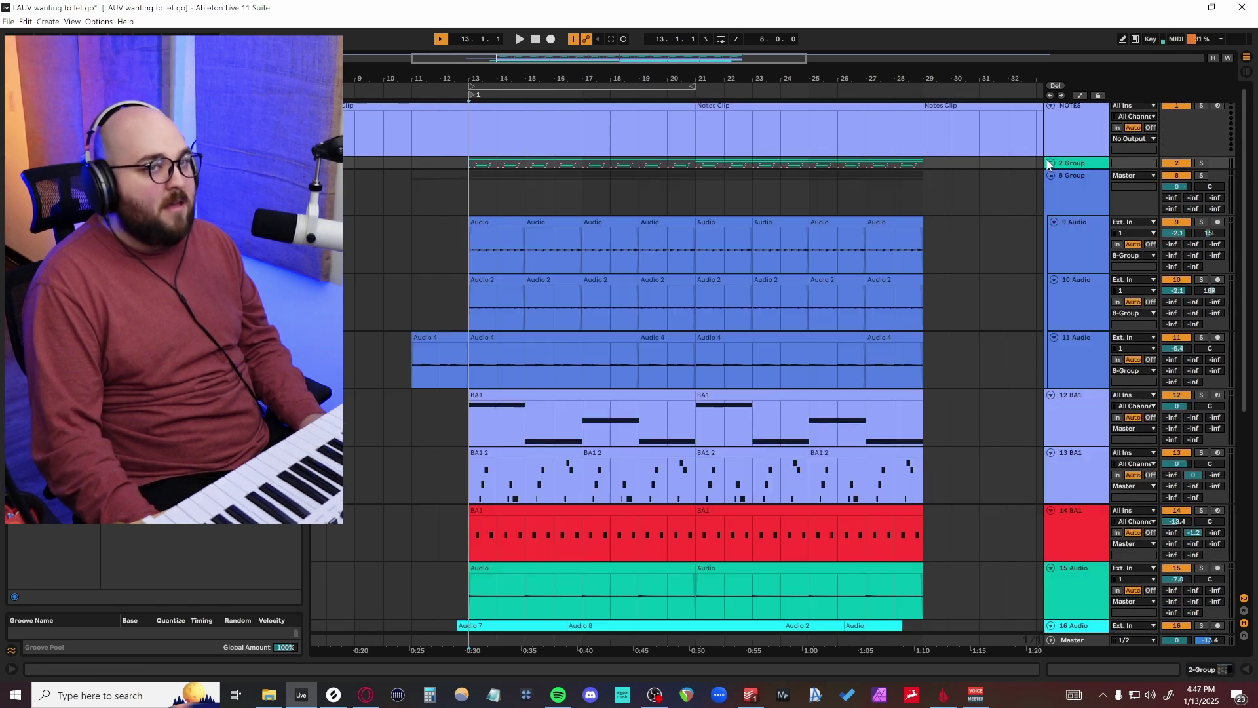
scroll(878, 211, down, 5)
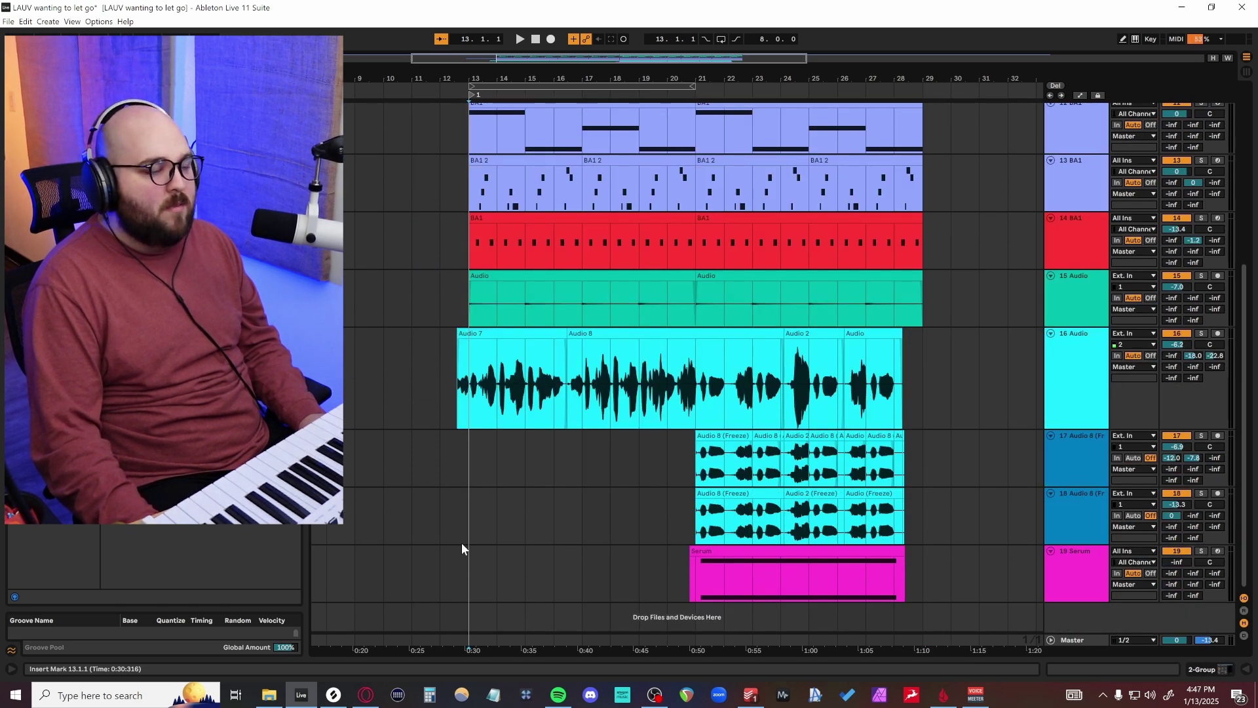